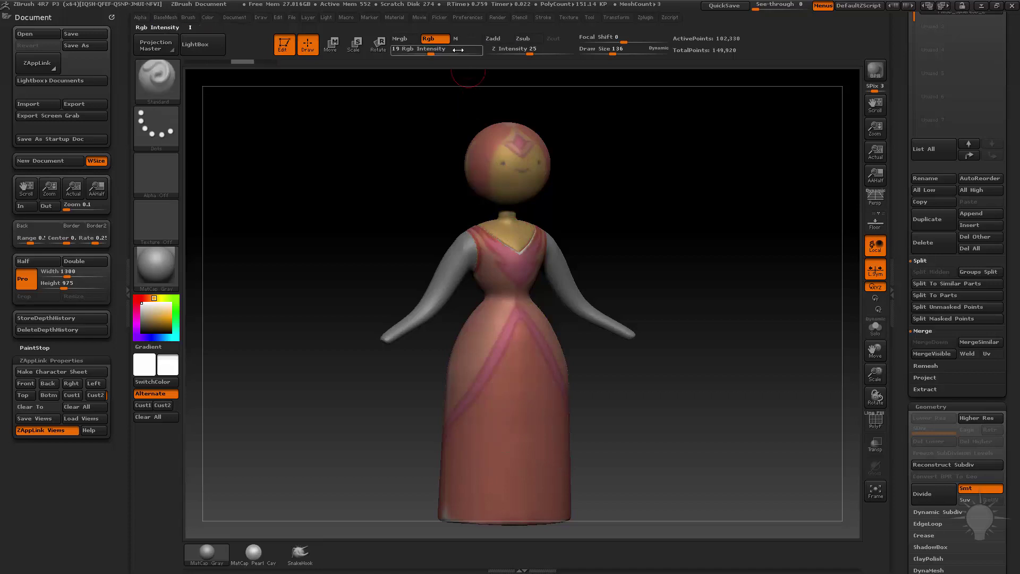
- Try sculpting strokes along the skirt's pink diagonal trim, and undo them
left_click_drag(511, 318, 468, 433)
mouse_move(509, 330)
left_mouse_down()
mouse_move(481, 382)
mouse_move(478, 455)
left_mouse_up()
key("ctrl+z")
key("ctrl+z")
key("ctrl+z")
key("ctrl+z")
key("ctrl+z")
key("ctrl+z")
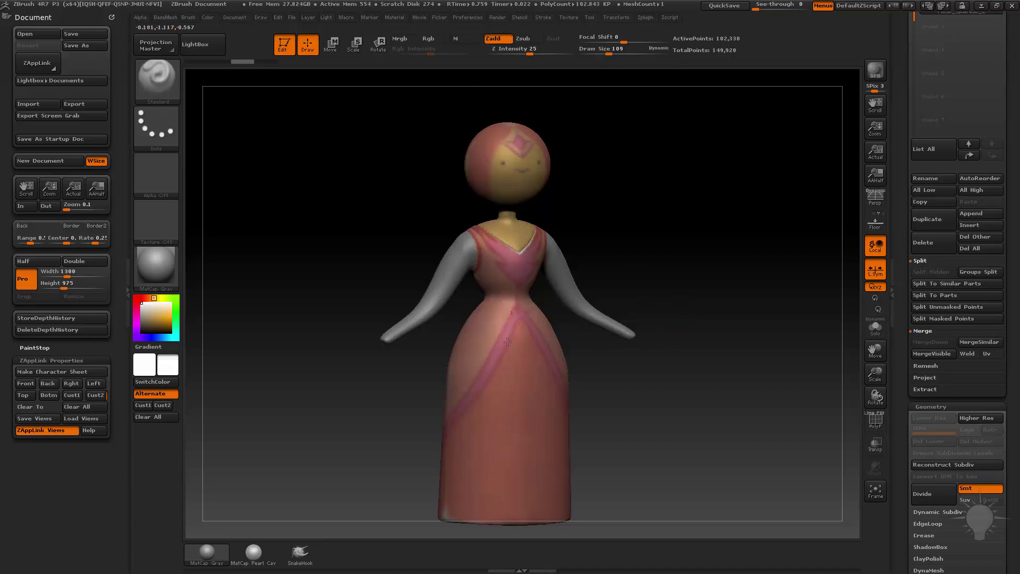
- Open the Lazy Mouse stroke settings and set the Standard brush's Z Intensity to 32
left_click_drag(643, 243, 600, 256, "alt")
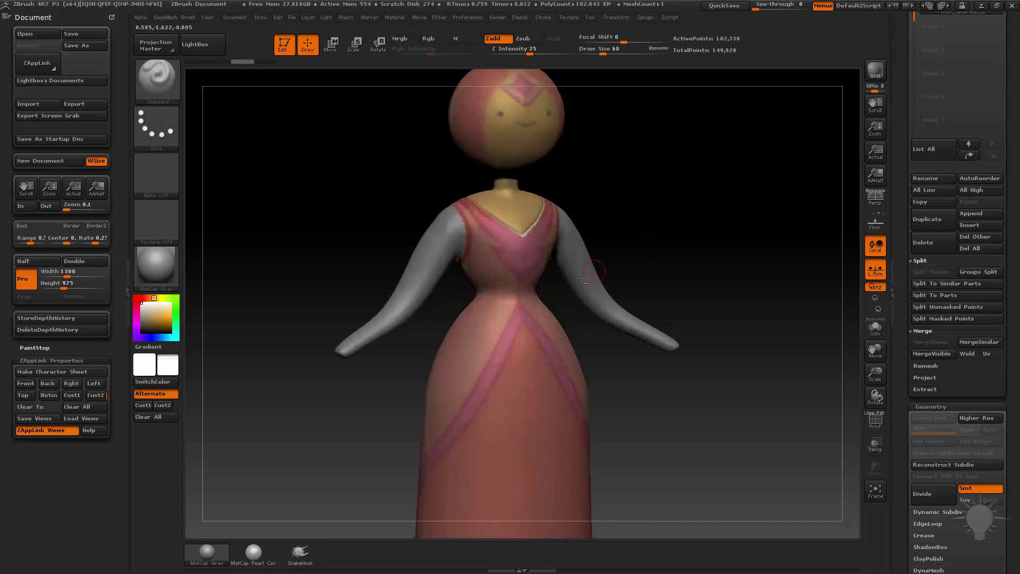
key("1")
left_click(545, 17)
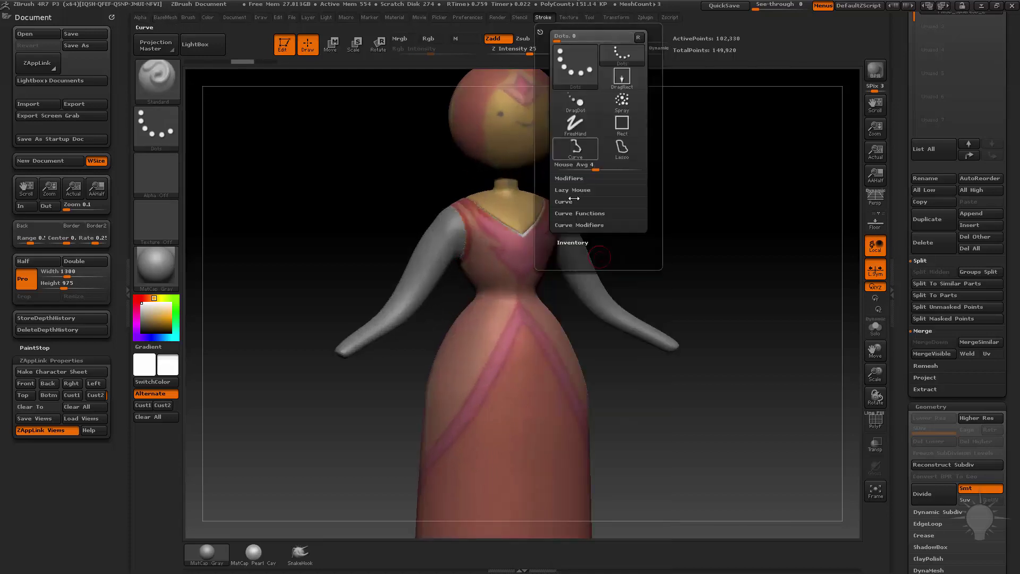
left_click(569, 190)
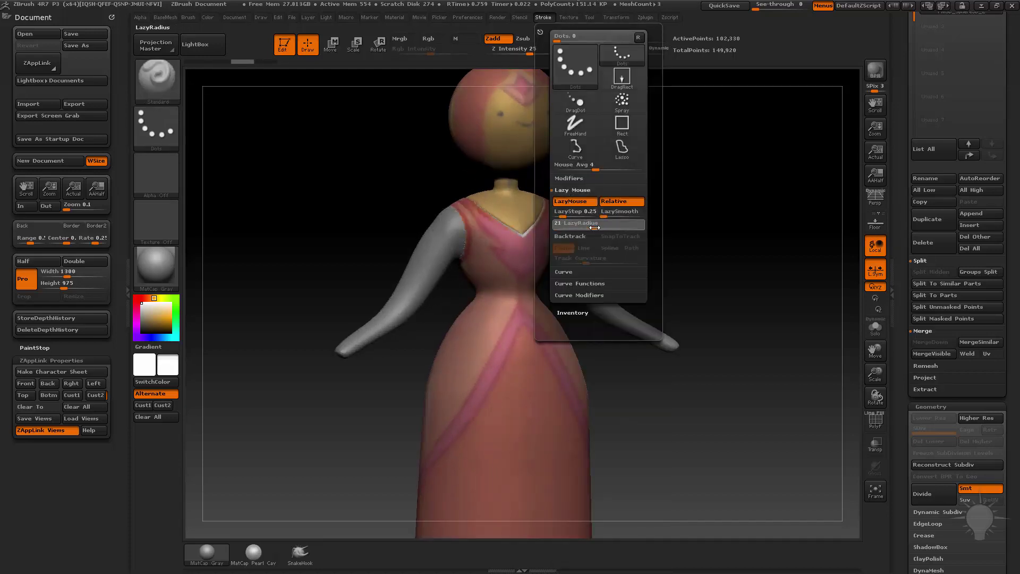
left_click(536, 50)
- Sculpt lines along the edges of the skirt's pink V-shaped trim with the Standard brush at Draw Size 28
key("s")
left_click_drag(516, 337, 512, 337)
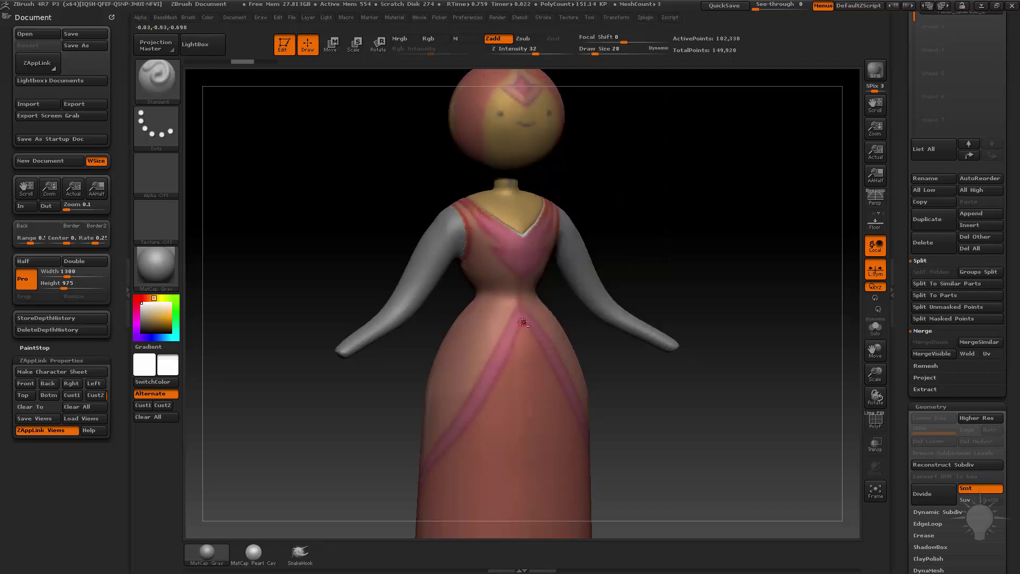
left_click_drag(491, 390, 486, 397)
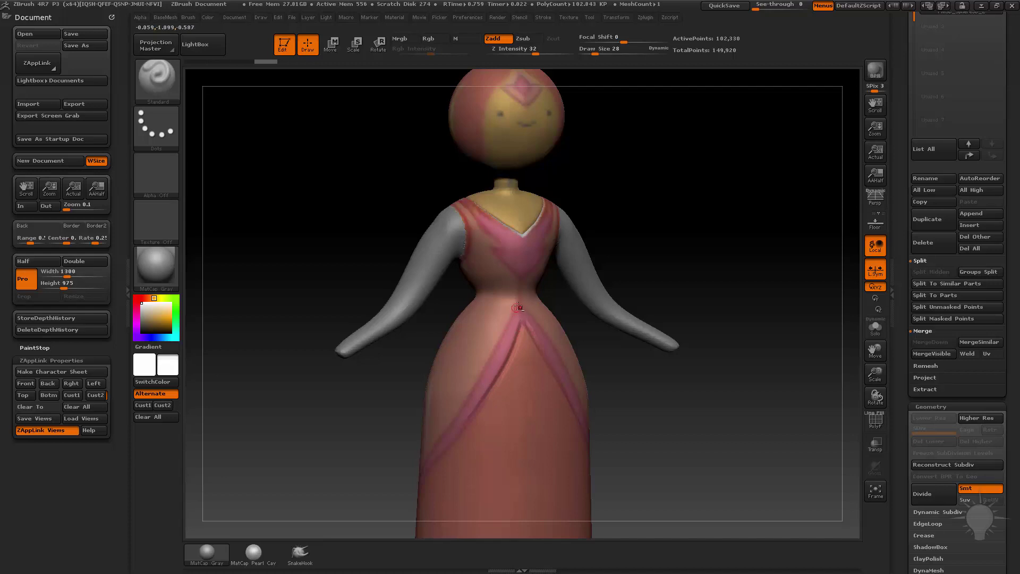
left_click_drag(598, 218, 504, 298, "shift")
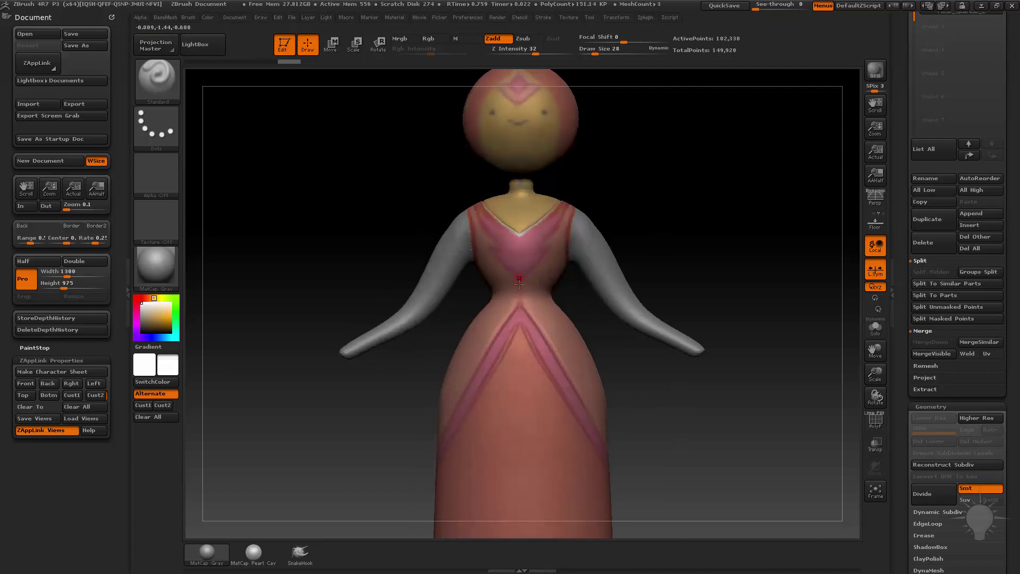
- Paint a mask over the flame-shaped panel below the bodice's neckline and invert the mask
left_click_drag(642, 248, 579, 272, "alt")
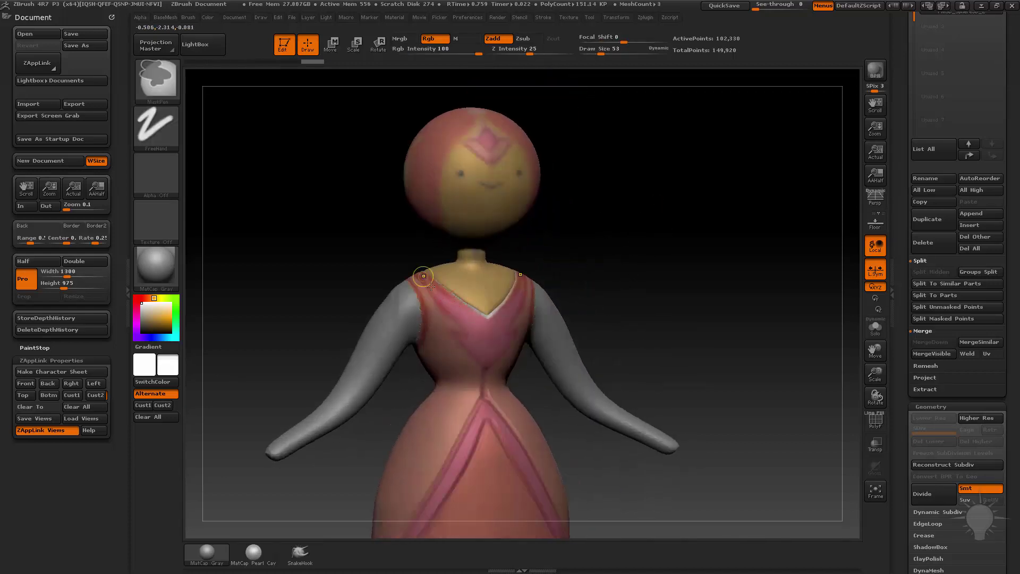
mouse_move(441, 298)
left_mouse_down()
mouse_move(467, 345)
mouse_move(462, 358)
left_mouse_up()
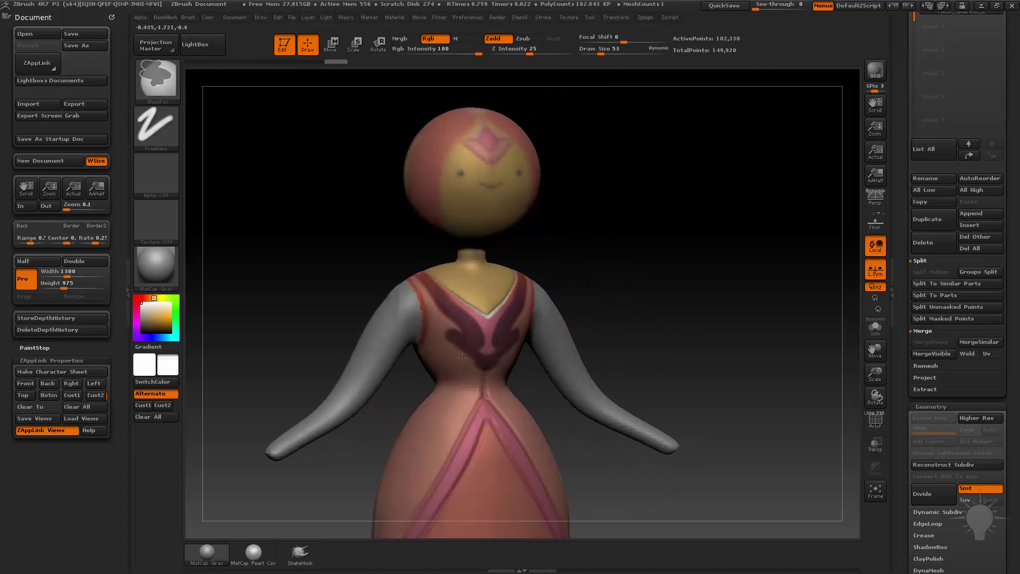
left_click(583, 282, "ctrl")
key("w")
key("q")
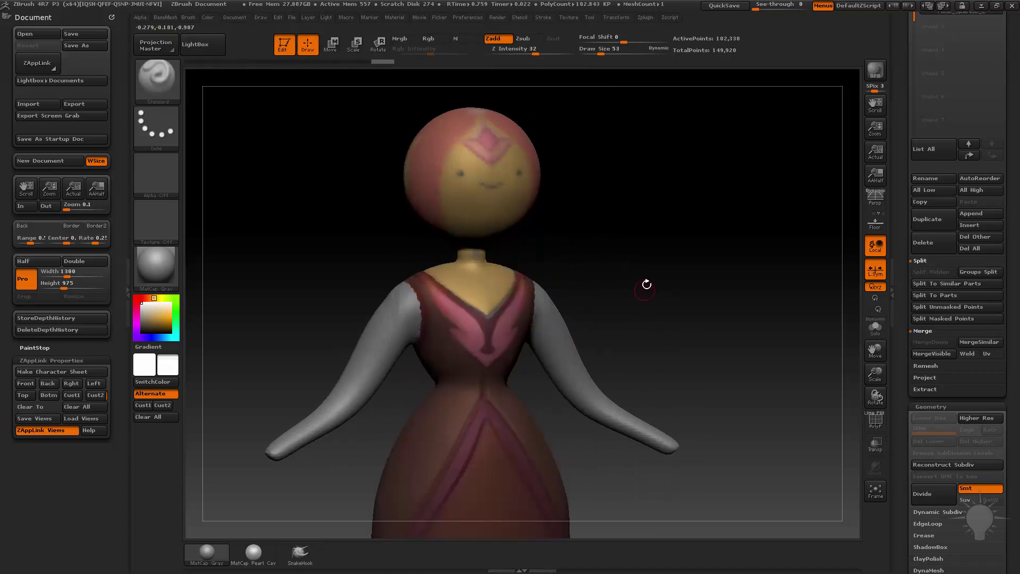
key("2")
left_click_drag(651, 189, 670, 190)
left_click_drag(685, 278, 657, 310, "ctrl")
- Undo the bodice masking and the lines sculpted along the skirt's trim
key("ctrl+z")
key("ctrl+z")
key("ctrl+z")
key("ctrl+z")
key("ctrl+z")
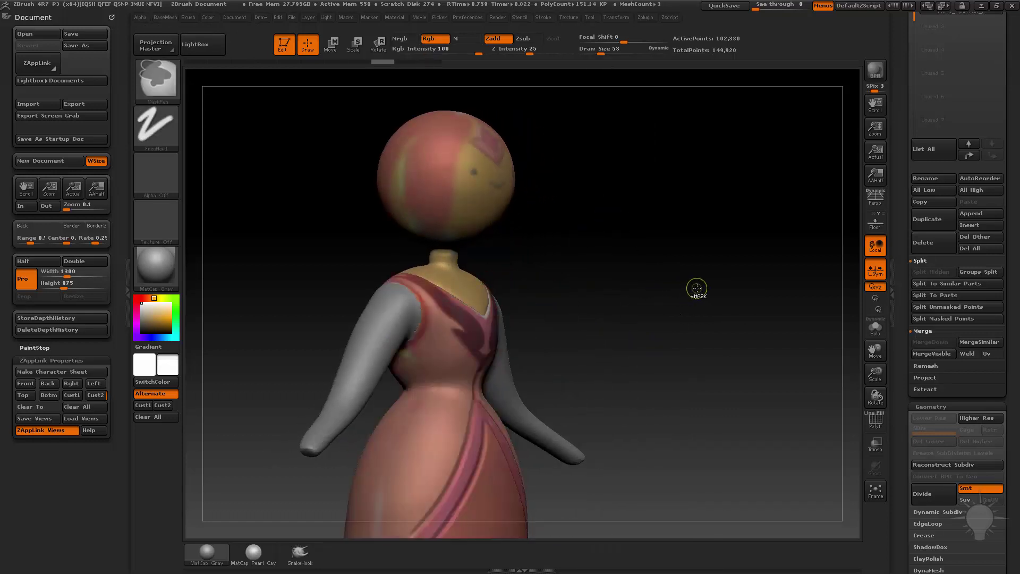
left_click_drag(765, 298, 739, 297, "alt")
left_click_drag(739, 298, 703, 296, "shift")
key("ctrl+z")
key("ctrl+z")
mouse_move(705, 337)
left_mouse_down("alt")
mouse_move(721, 292)
mouse_move(699, 290)
left_mouse_up("alt")
key("ctrl+z")
key("ctrl+z")
- Resize the brush and make the head the active subtool, followed by the arms
mouse_move(691, 250)
left_mouse_down("alt")
mouse_move(699, 283)
mouse_move(708, 279)
mouse_move(692, 279)
left_mouse_up("alt")
key("s")
key("s")
mouse_move(716, 234)
left_mouse_down("alt")
mouse_move(703, 330)
mouse_move(694, 305)
left_mouse_up("alt")
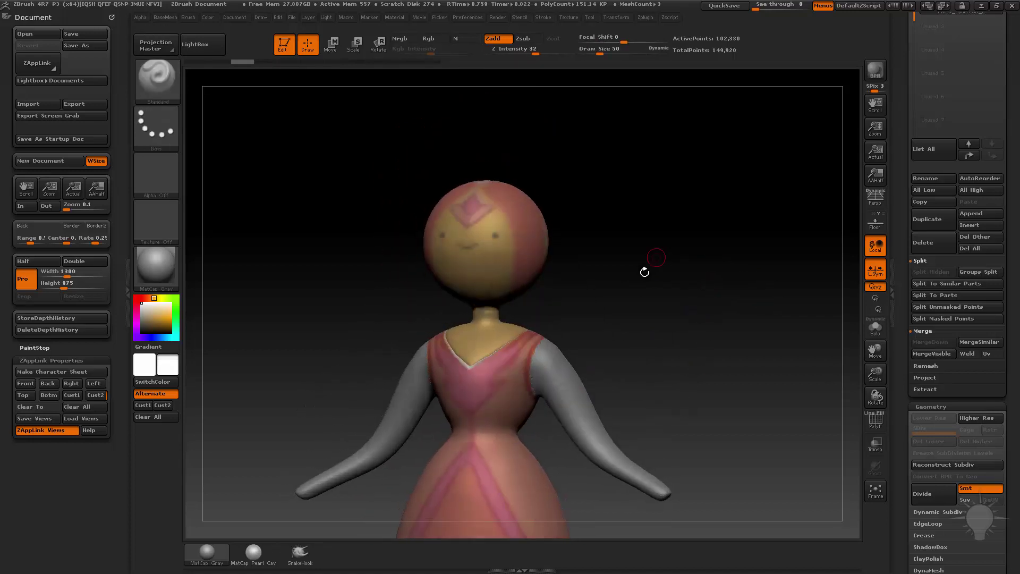
key("s")
left_click_drag(509, 332, 513, 332)
key("s")
left_click(511, 290, "alt")
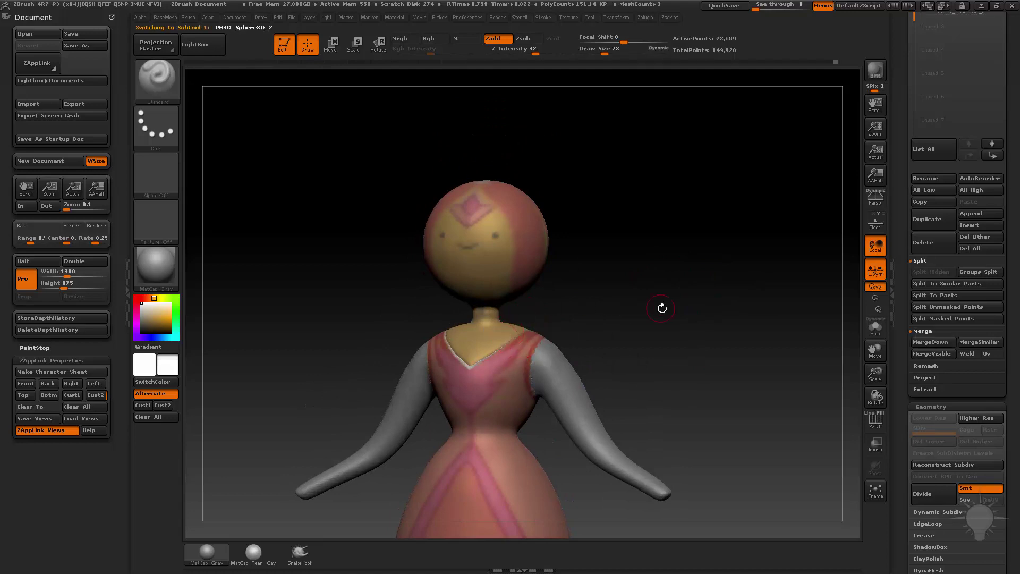
mouse_move(661, 310)
left_mouse_down()
mouse_move(683, 322)
mouse_move(690, 364)
mouse_move(677, 261)
mouse_move(655, 298)
mouse_move(729, 310)
mouse_move(725, 287)
left_mouse_up()
left_click(585, 336, "alt")
left_click_drag(725, 287, 742, 341, "alt")
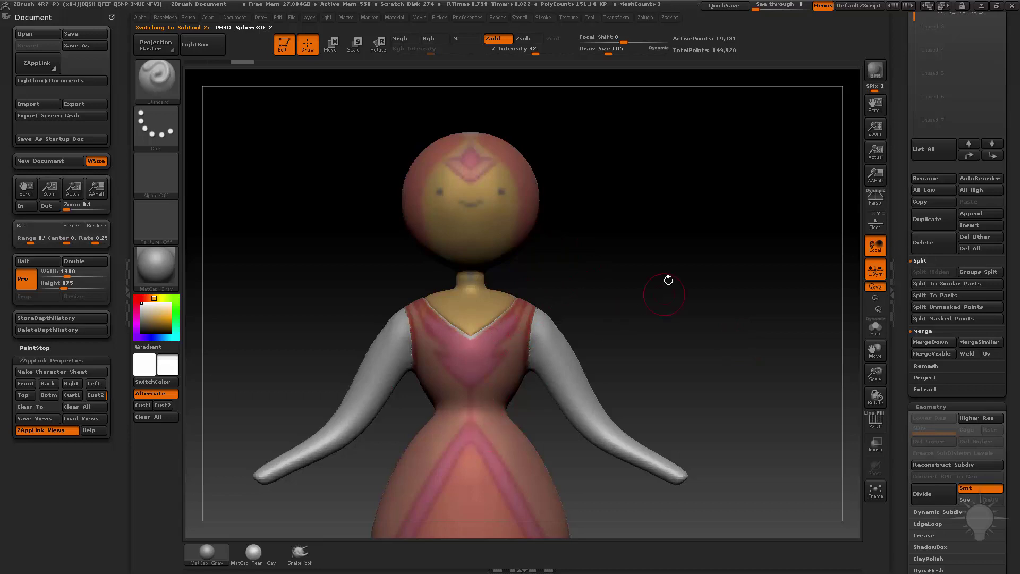
- Reduce the brush's Draw Size while the arms are the active subtool
key("s")
left_click_drag(664, 291, 650, 291)
mouse_move(669, 327)
left_mouse_down()
mouse_move(703, 264)
mouse_move(741, 319)
mouse_move(821, 318)
mouse_move(701, 325)
mouse_move(712, 282)
mouse_move(692, 314)
mouse_move(689, 346)
mouse_move(673, 346)
left_mouse_up()
key("s")
key("s")
- Examine how the pink trim wraps around the dress's front, sides and back
left_click_drag(646, 351, 658, 307, "alt")
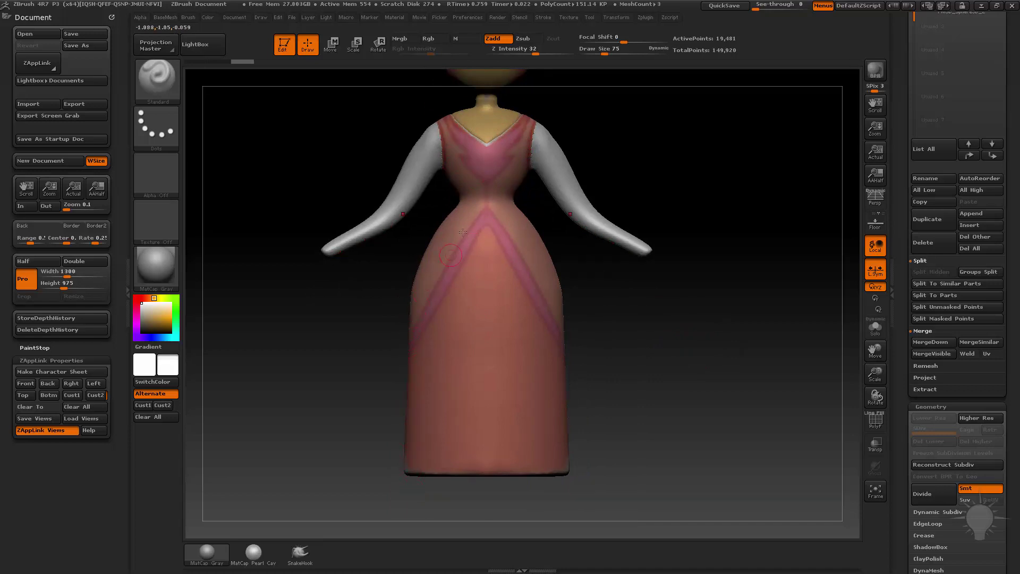
mouse_move(753, 272)
left_mouse_down("alt")
mouse_move(763, 305)
mouse_move(749, 319)
mouse_move(762, 318)
mouse_move(749, 315)
left_mouse_up("alt")
key("s")
key("s")
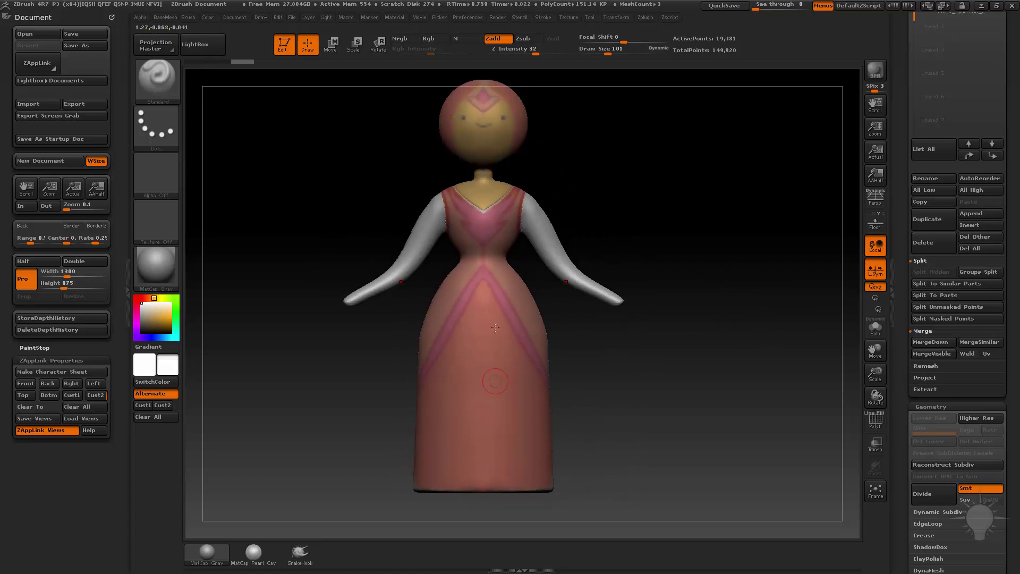
left_click_drag(576, 391, 493, 364)
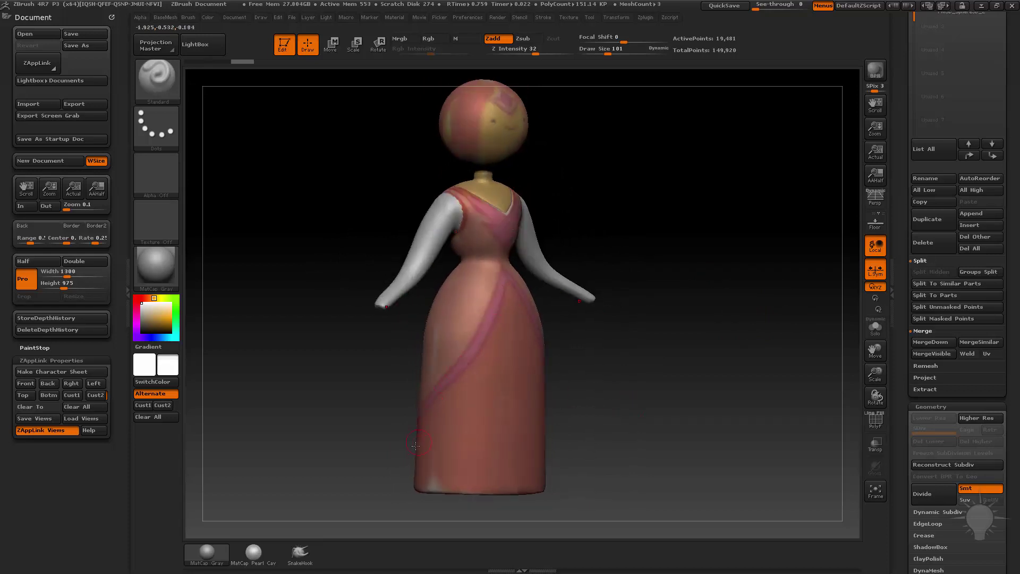
left_click_drag(416, 445, 467, 271)
left_click_drag(605, 340, 465, 281)
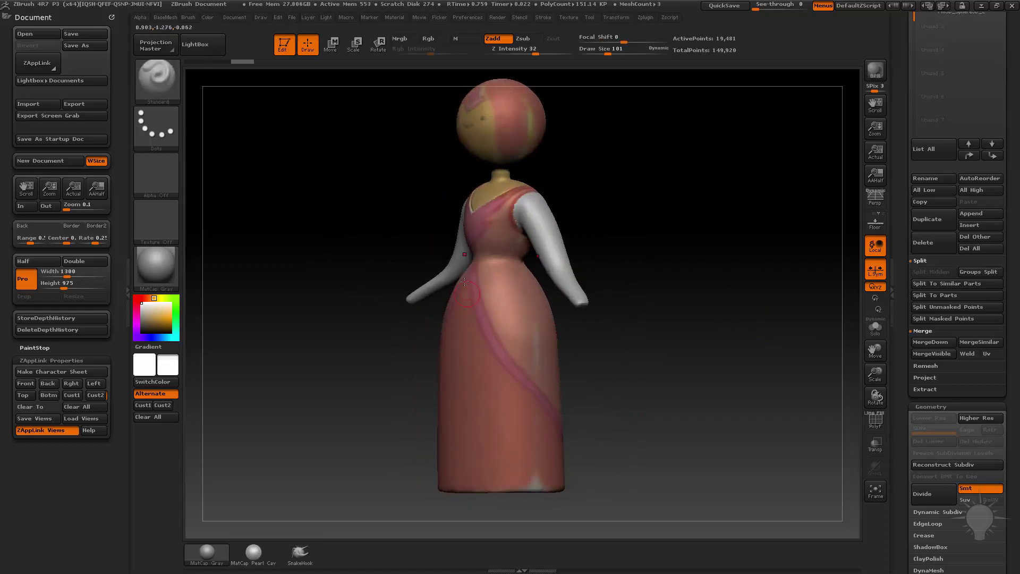
left_click_drag(596, 405, 534, 404)
left_click_drag(626, 448, 512, 421)
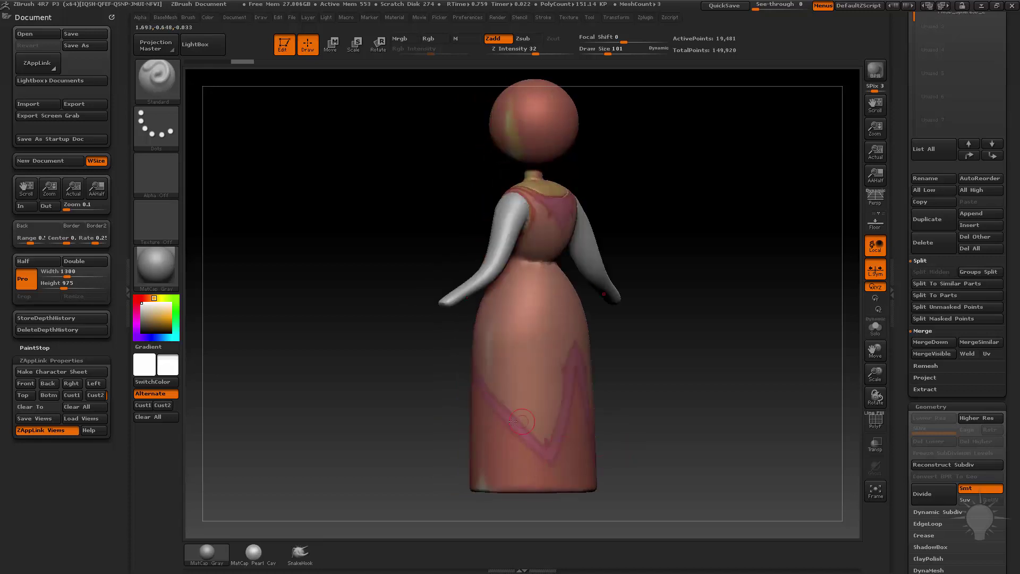
left_click_drag(614, 270, 686, 277)
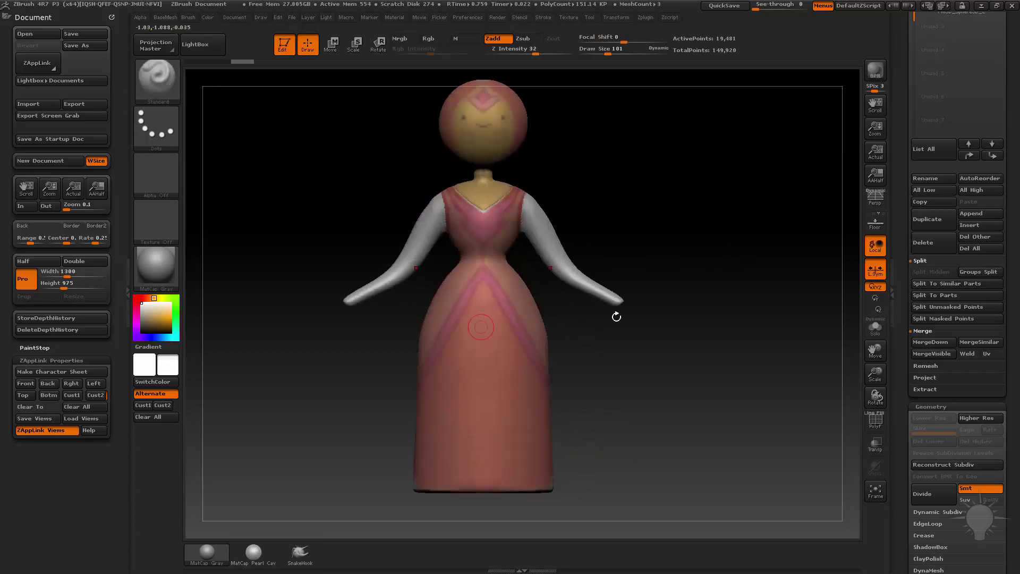
- Set the brush's Draw Size to 75
key("s")
left_click_drag(637, 324, 634, 323)
left_click_drag(689, 276, 691, 289, "alt")
mouse_move(740, 387)
left_mouse_down()
mouse_move(799, 387)
mouse_move(741, 388)
left_mouse_up()
- Duplicate the dress subtool and isolate the lower copy with Solo
left_click_drag(899, 277, 816, 374)
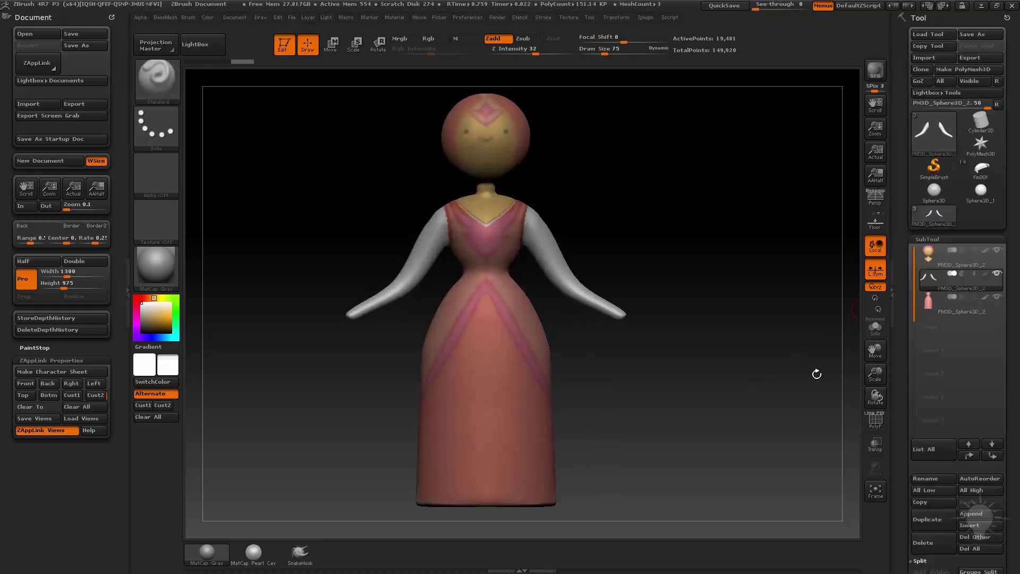
left_click(518, 368, "alt")
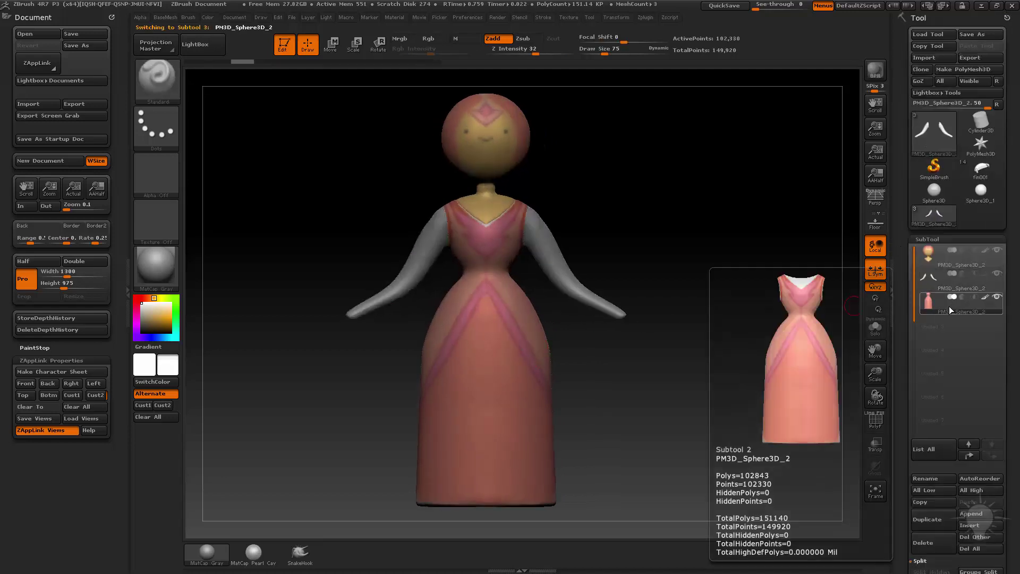
left_click_drag(903, 319, 907, 256)
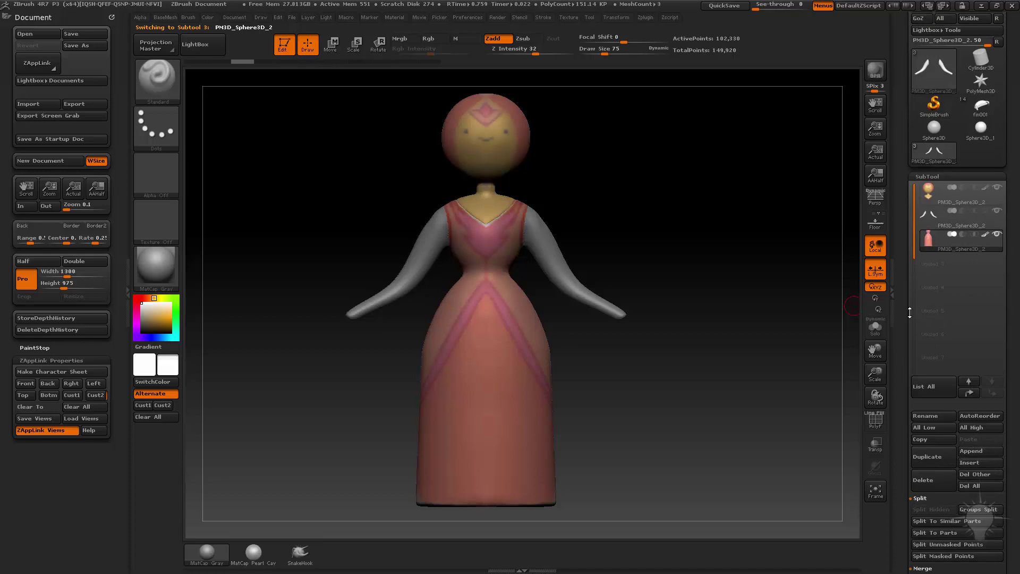
left_click(930, 456)
mouse_move(960, 270)
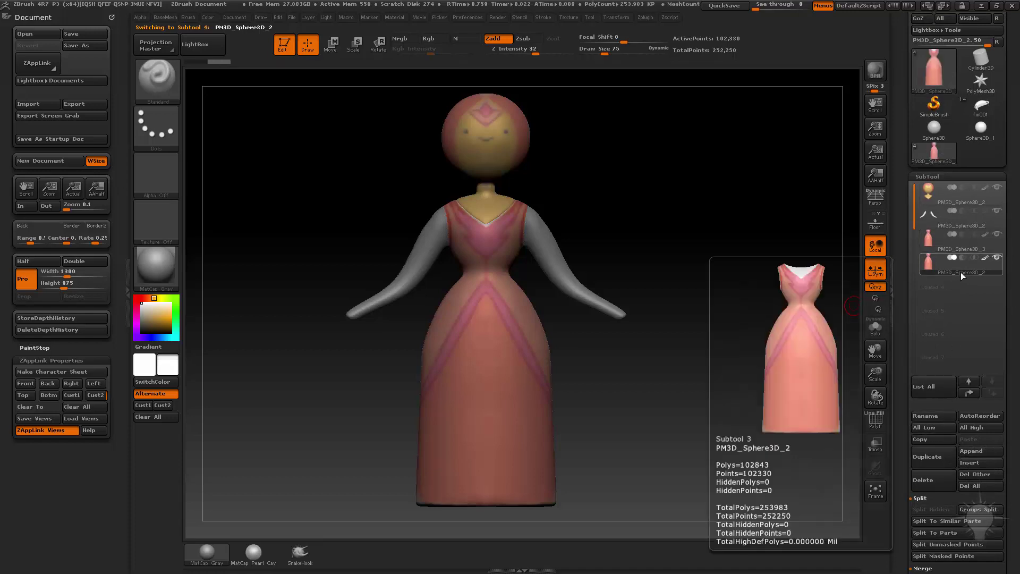
left_click(874, 326)
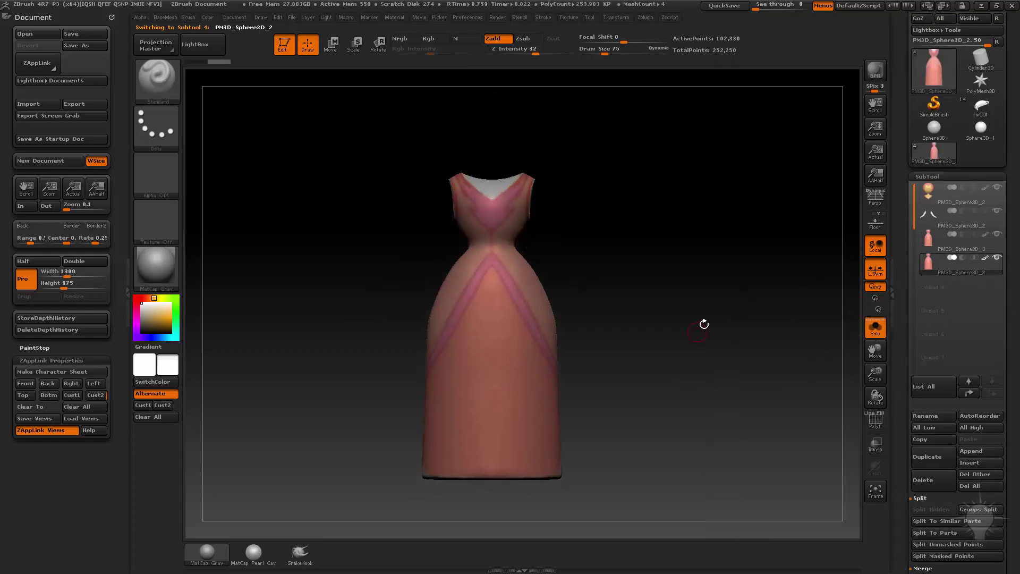
- Try cutting the bodice off the copied dress at the waist with the TrimCurve brush, and undo the cut
left_click_drag(704, 324, 673, 320)
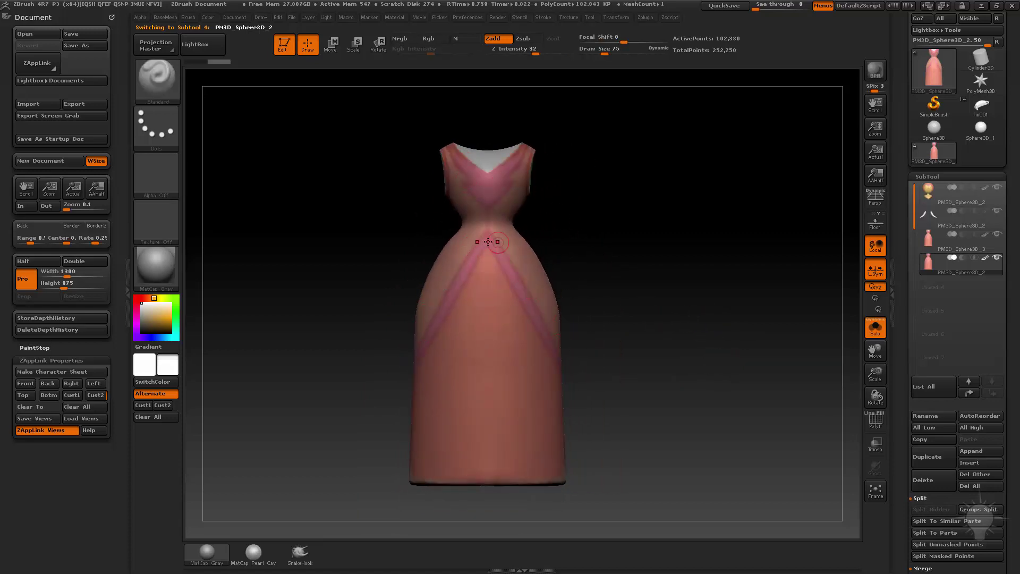
left_click_drag(546, 227, 562, 243)
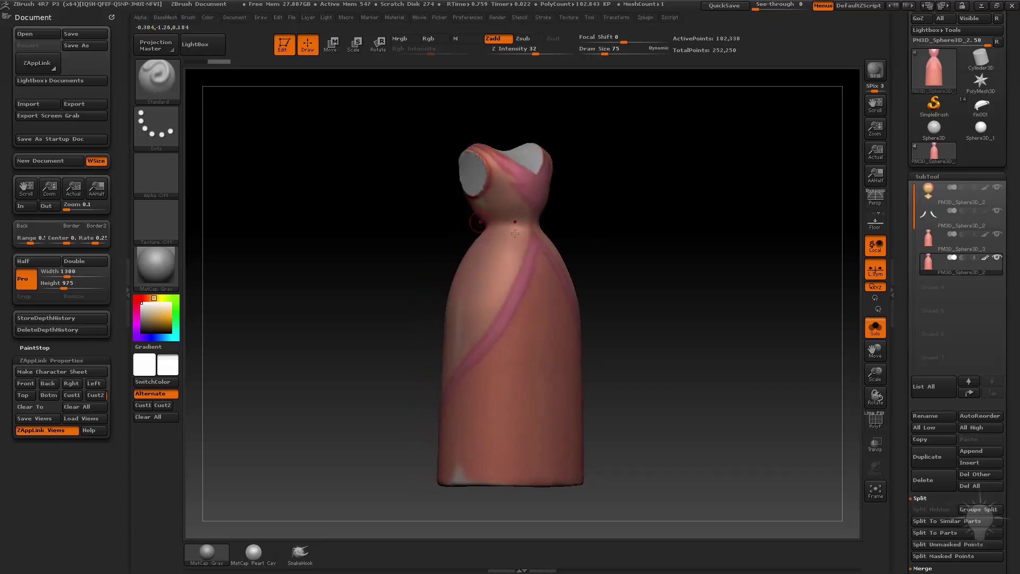
left_click_drag(696, 265, 676, 322)
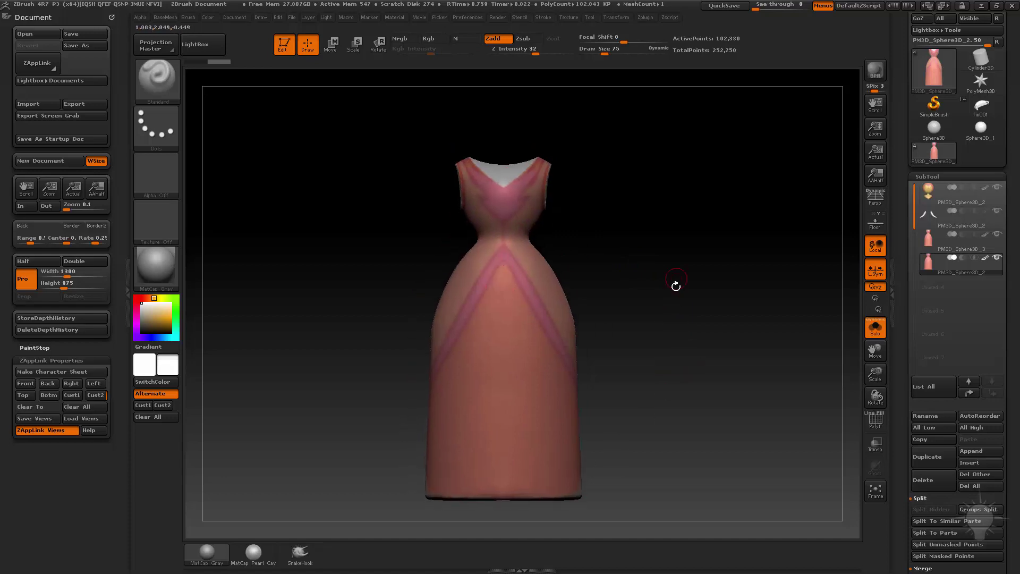
key("ctrl+shift")
left_click(164, 80)
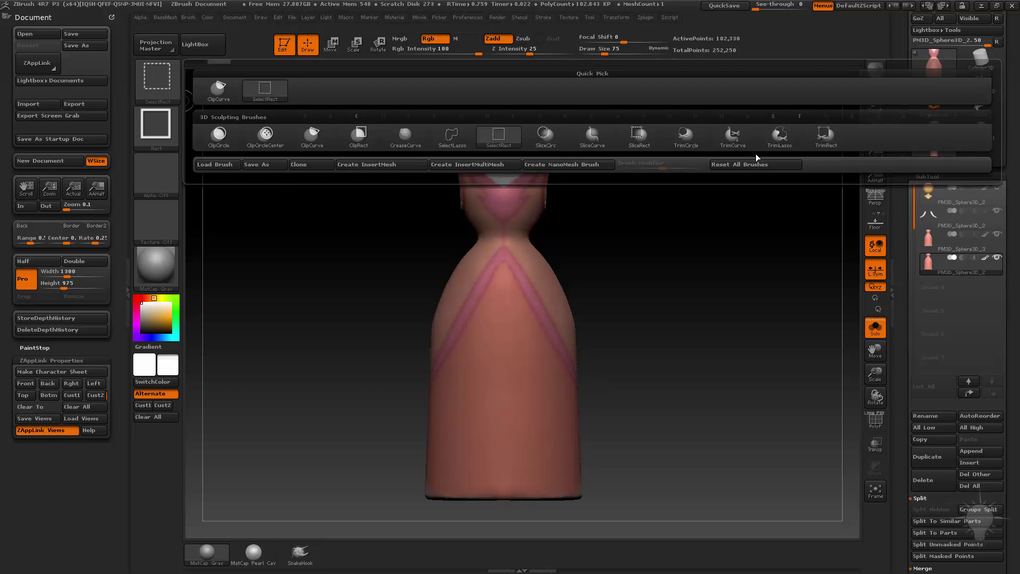
left_click(733, 136)
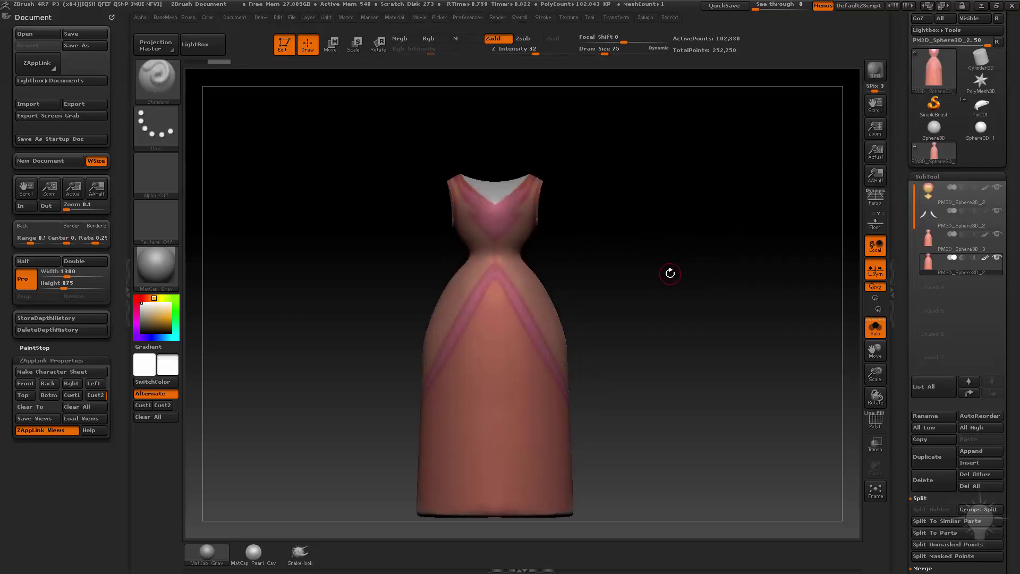
mouse_move(239, 229)
left_mouse_down("ctrl+shift")
mouse_move(733, 228)
mouse_move(776, 255)
mouse_move(783, 165)
mouse_move(792, 257)
left_mouse_up("ctrl+shift")
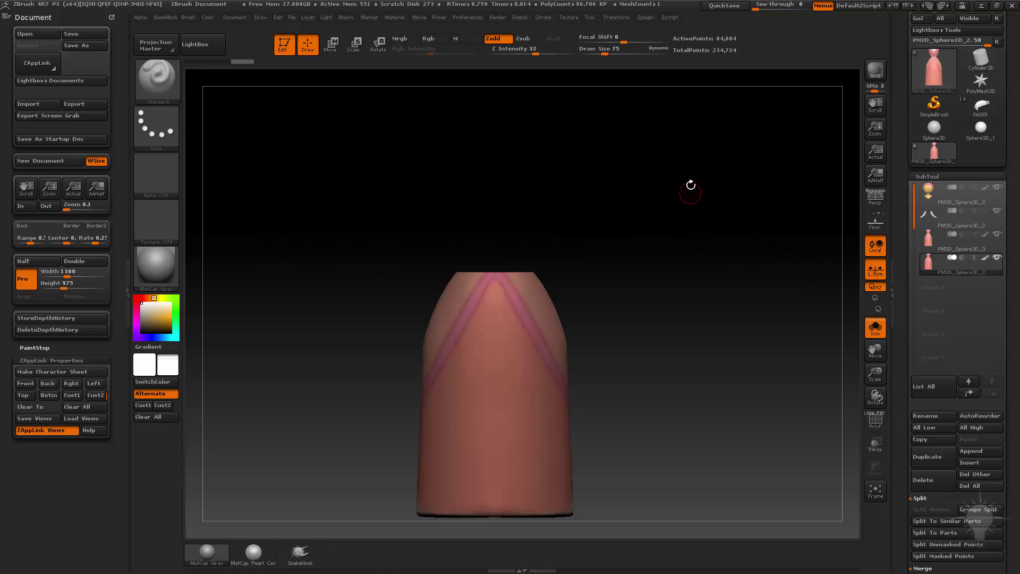
left_click_drag(678, 182, 548, 298)
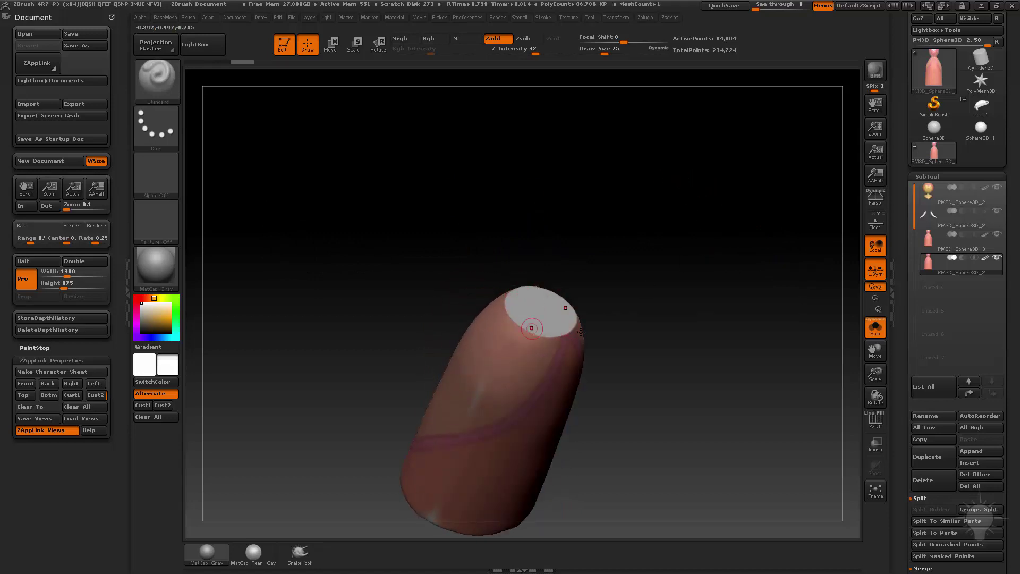
mouse_move(581, 331)
left_mouse_down()
mouse_move(720, 285)
mouse_move(653, 298)
left_mouse_up()
key("ctrl+z")
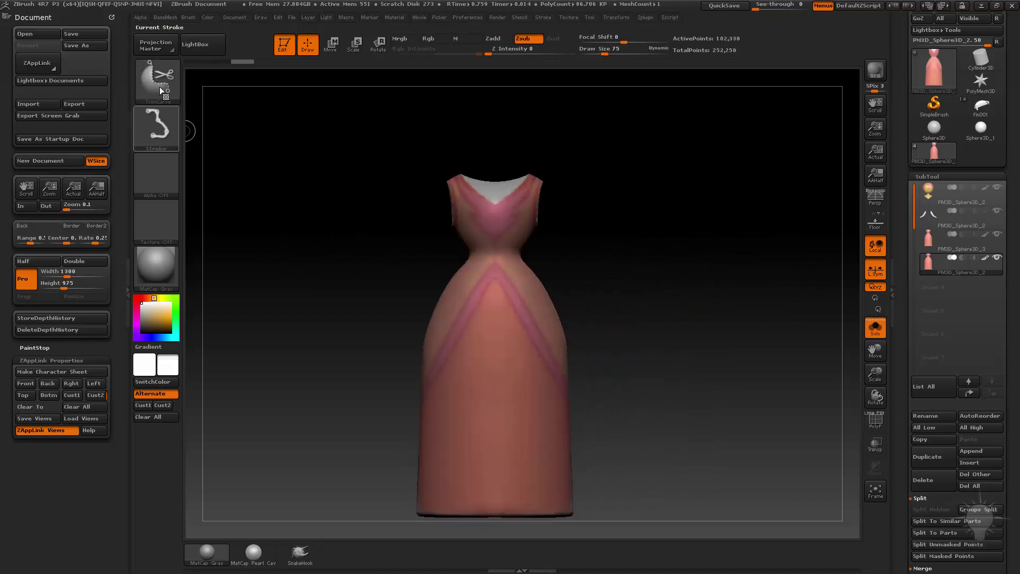
- Flatten the copied dress's bodice down to the waist with a straight horizontal ClipCurve cut
left_click(161, 92)
left_click(227, 100)
mouse_move(286, 253)
left_mouse_down("ctrl+shift")
mouse_move(788, 250)
mouse_move(795, 159)
mouse_move(811, 260)
left_mouse_up("ctrl+shift")
mouse_move(765, 221)
left_mouse_down()
mouse_move(766, 272)
mouse_move(806, 271)
mouse_move(795, 200)
mouse_move(765, 166)
mouse_move(653, 183)
left_mouse_up()
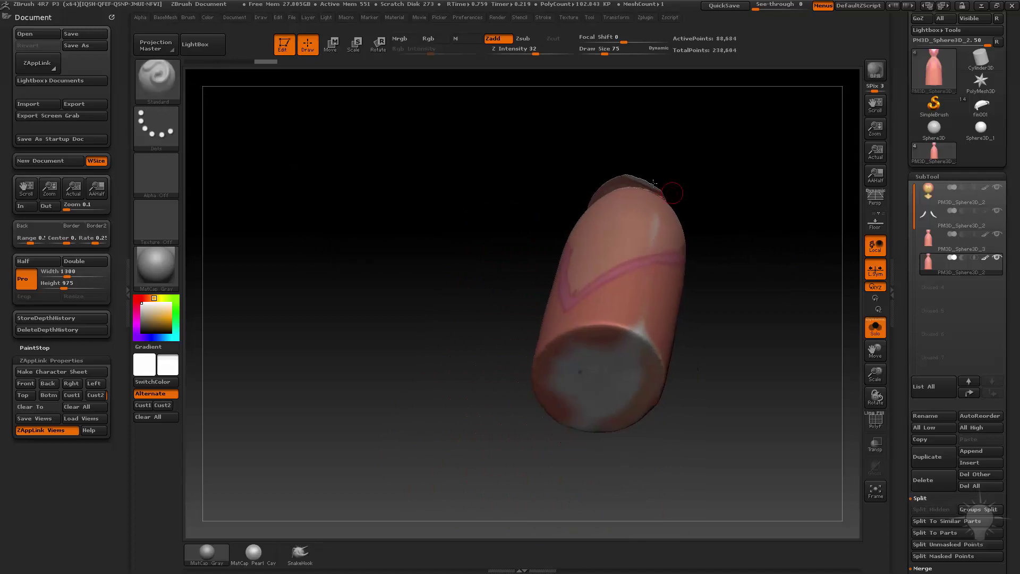
- Inspect the wireframe of the clipped dress copy and undo the clip to restore its bodice
left_click(871, 428)
left_click_drag(834, 329, 708, 398, "alt")
left_click_drag(591, 308, 532, 379)
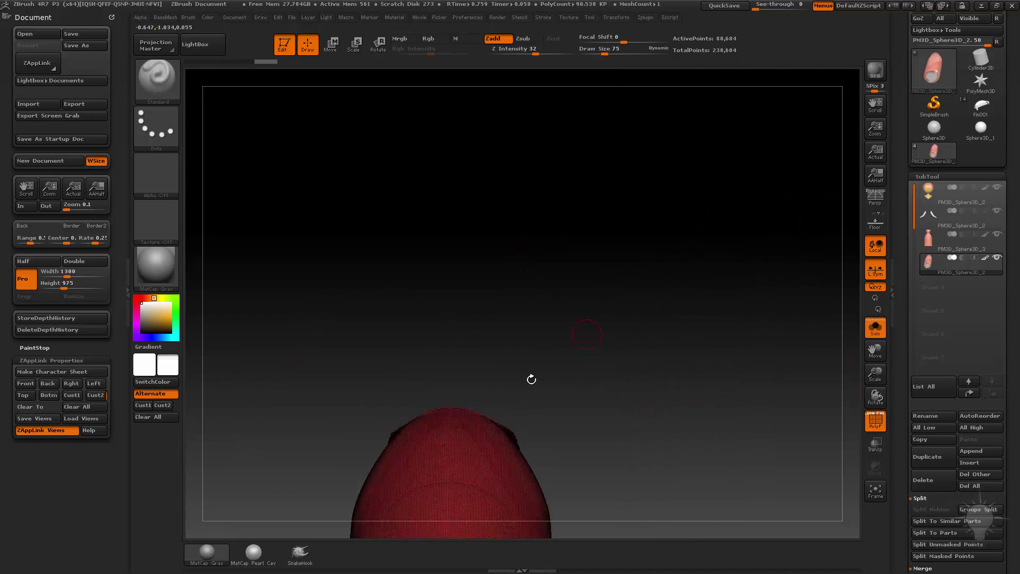
left_click_drag(590, 408, 682, 223, "shift")
left_click(664, 393, "ctrl+shift")
- Trim the bodice off the isolated dress copy with a straight horizontal TrimCurve cut at the waist
left_click(156, 80, "ctrl+shift")
left_click(410, 127, "ctrl+shift")
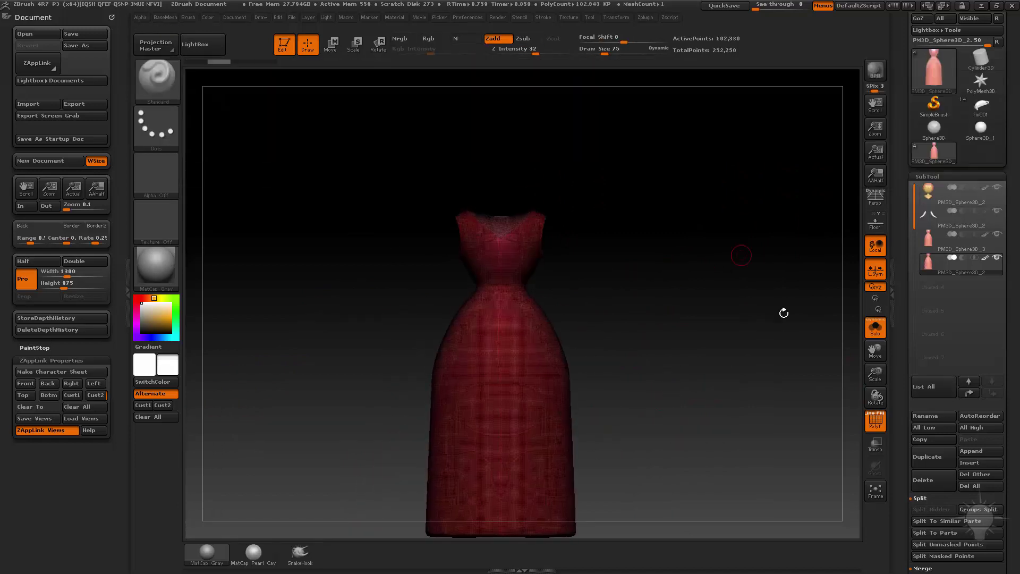
left_click(872, 332)
left_click_drag(736, 330, 720, 303, "alt")
left_click(875, 423)
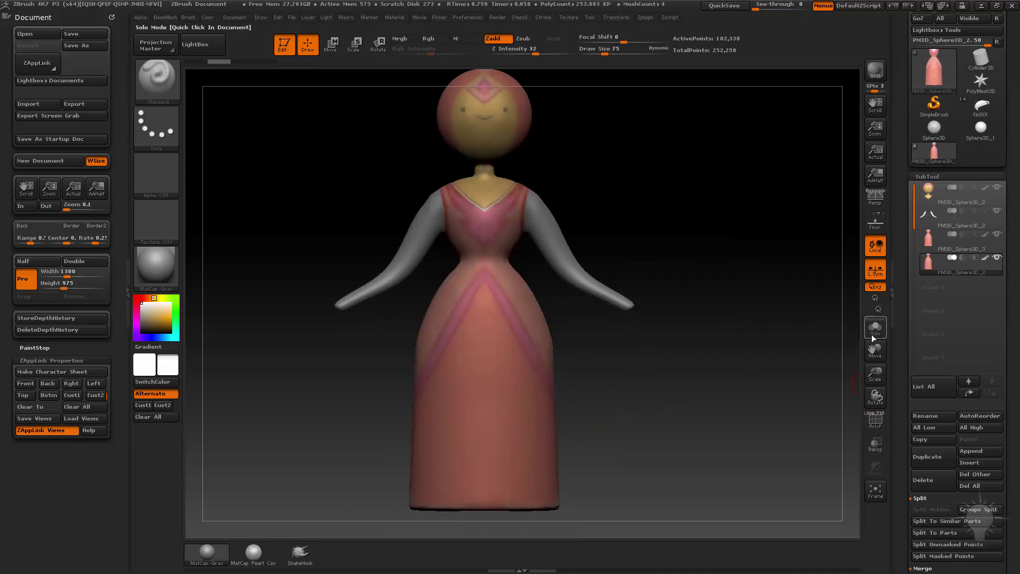
left_click(875, 327)
mouse_move(276, 274)
left_mouse_down("ctrl+shift")
mouse_move(742, 270)
mouse_move(749, 278)
mouse_move(713, 308)
left_mouse_up("ctrl+shift")
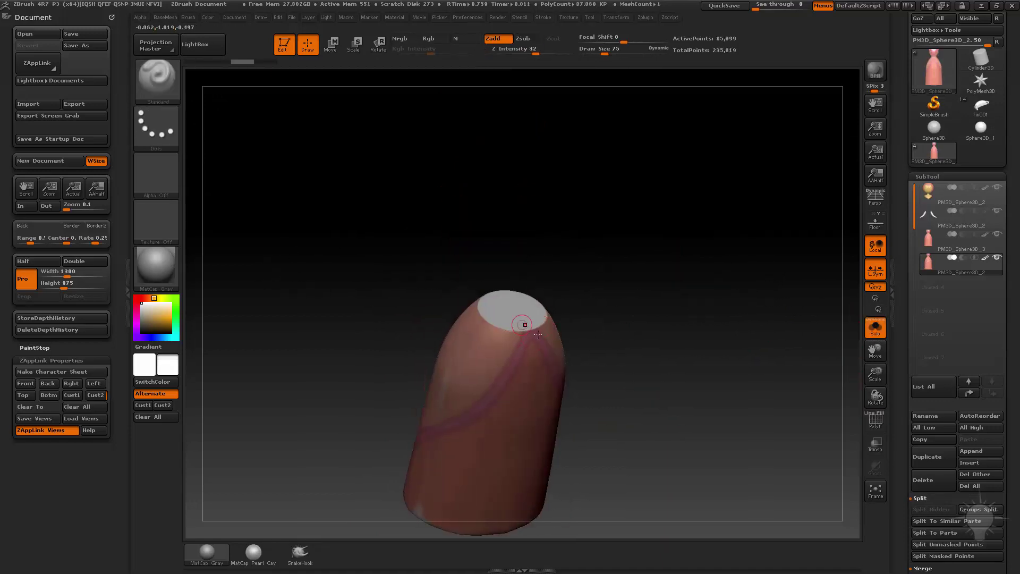
- Check the polygroups at the trimmed waist and apply Mirror And Weld to the skirt
left_click(873, 419)
left_click_drag(786, 418, 765, 401)
left_click_drag(684, 322, 652, 366, "alt")
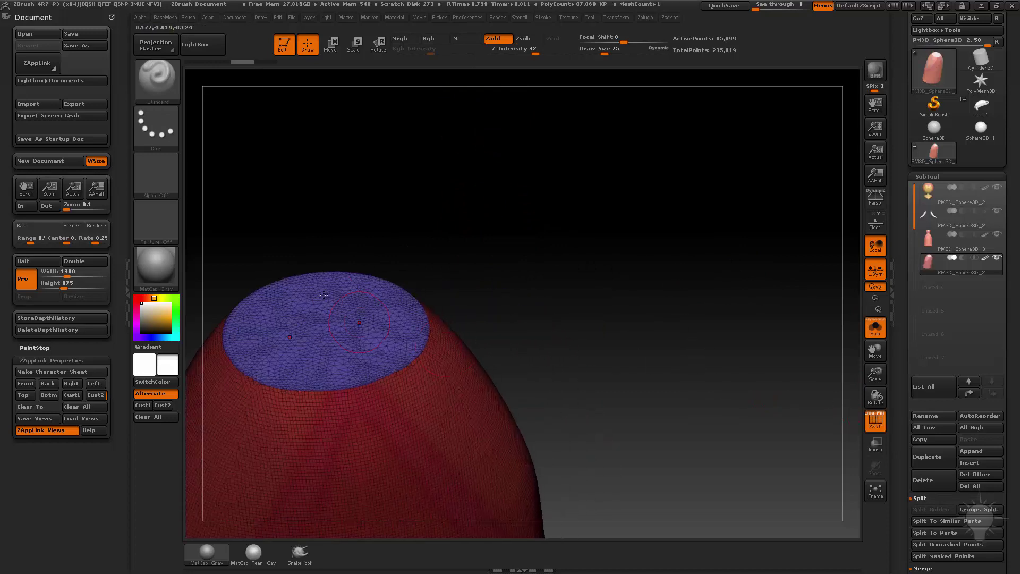
key("1")
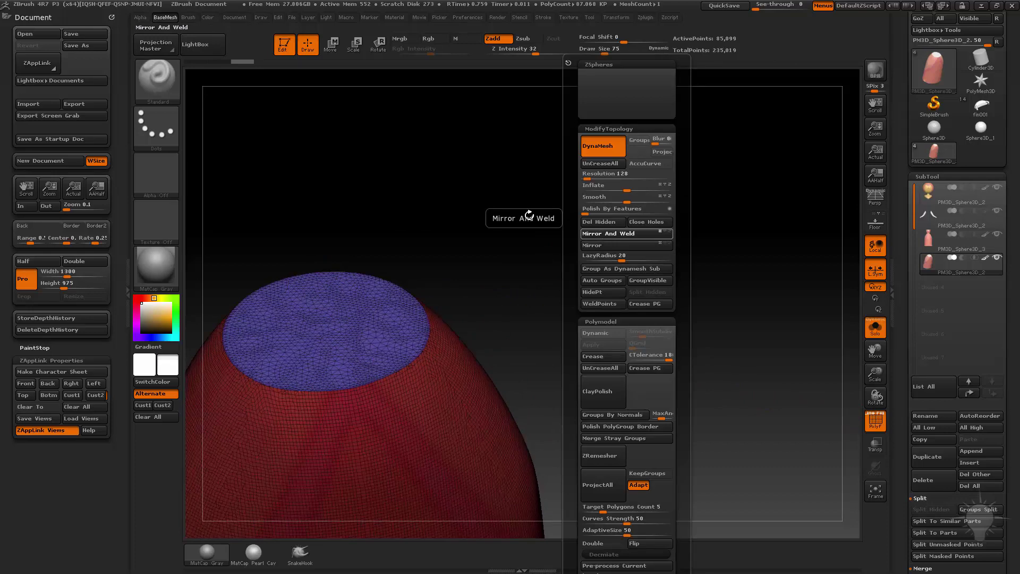
left_click_drag(603, 266, 616, 223, "alt")
left_click_drag(617, 292, 674, 344, "shift")
mouse_move(734, 393)
left_mouse_down("alt")
mouse_move(723, 293)
mouse_move(701, 316)
mouse_move(792, 289)
mouse_move(606, 253)
mouse_move(733, 273)
mouse_move(744, 298)
left_mouse_up("alt")
left_click(872, 420)
- Flatten the skirt's bottom hem with a straight horizontal ClipCurve cut
key("ctrl+shift")
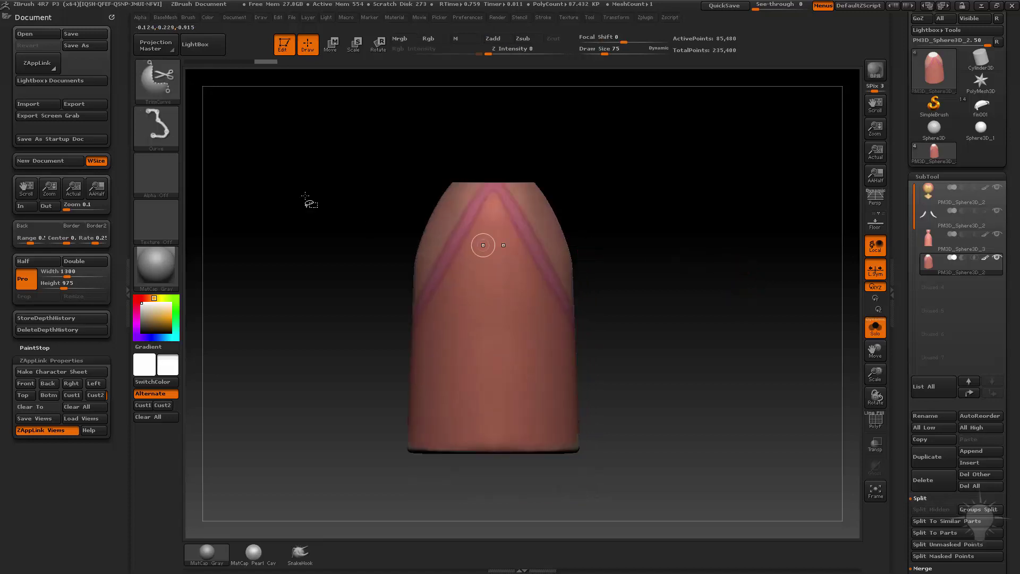
left_click(158, 80)
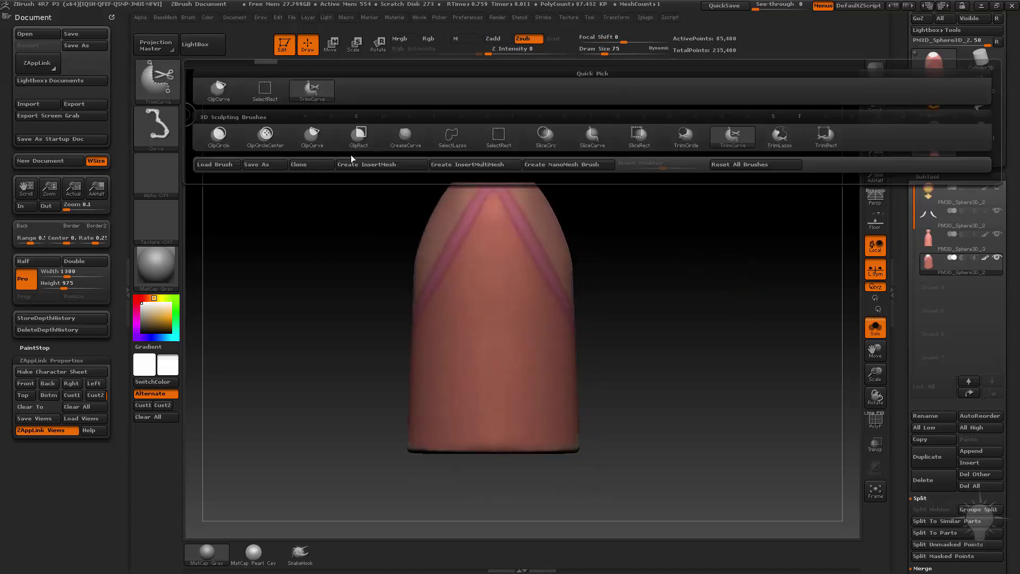
left_click(312, 136)
mouse_move(687, 467)
left_mouse_down("ctrl+shift")
mouse_move(258, 460)
mouse_move(271, 410)
left_mouse_up("ctrl+shift")
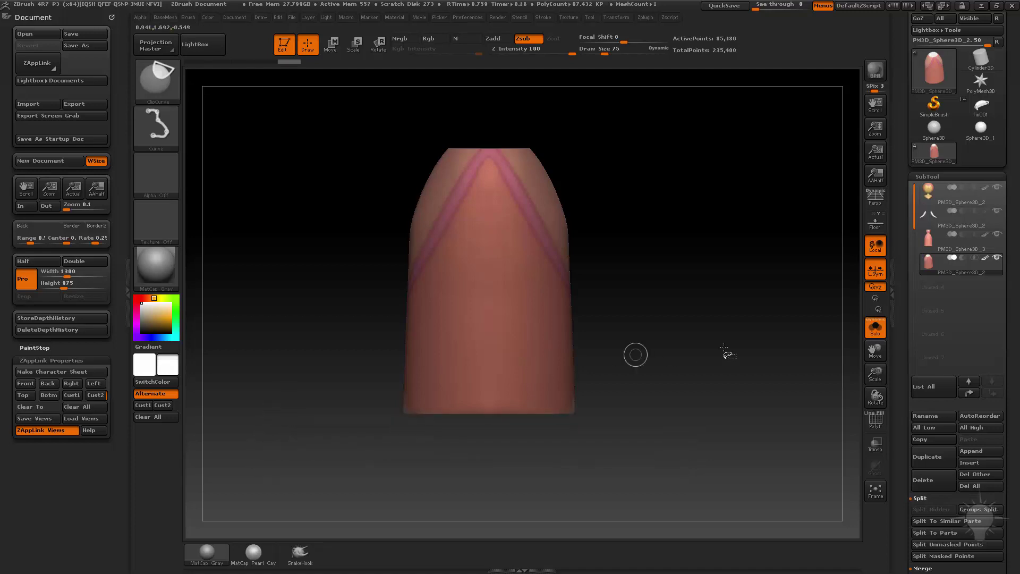
mouse_move(747, 349)
left_mouse_down()
mouse_move(689, 349)
mouse_move(731, 350)
mouse_move(788, 383)
left_mouse_up()
key("shift+f")
- Turn off the skirt's polypaint while viewing the full character, and isolate the skirt again
left_click(875, 325)
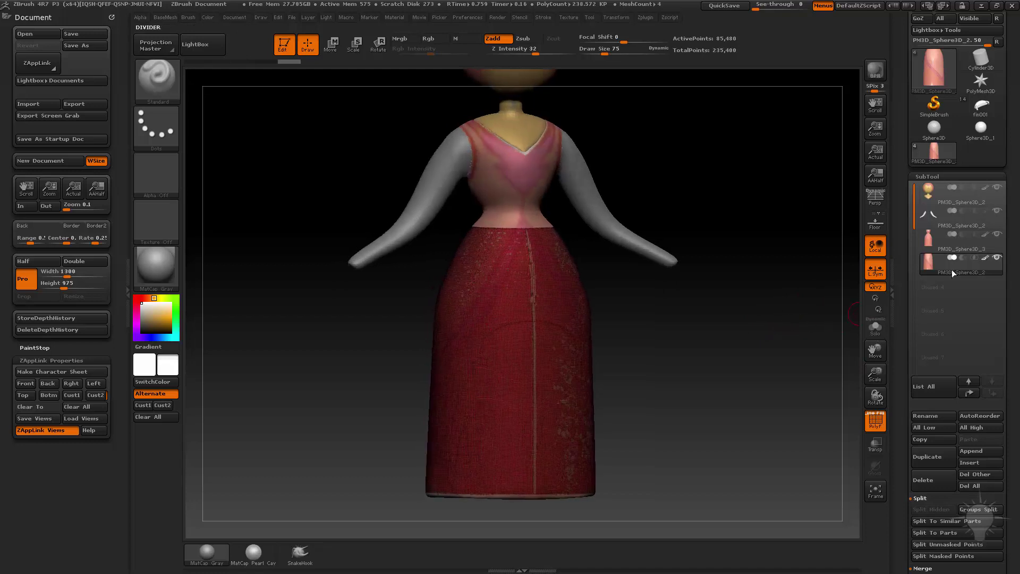
left_click(984, 257)
left_click_drag(728, 321, 746, 313, "alt")
left_click(871, 423)
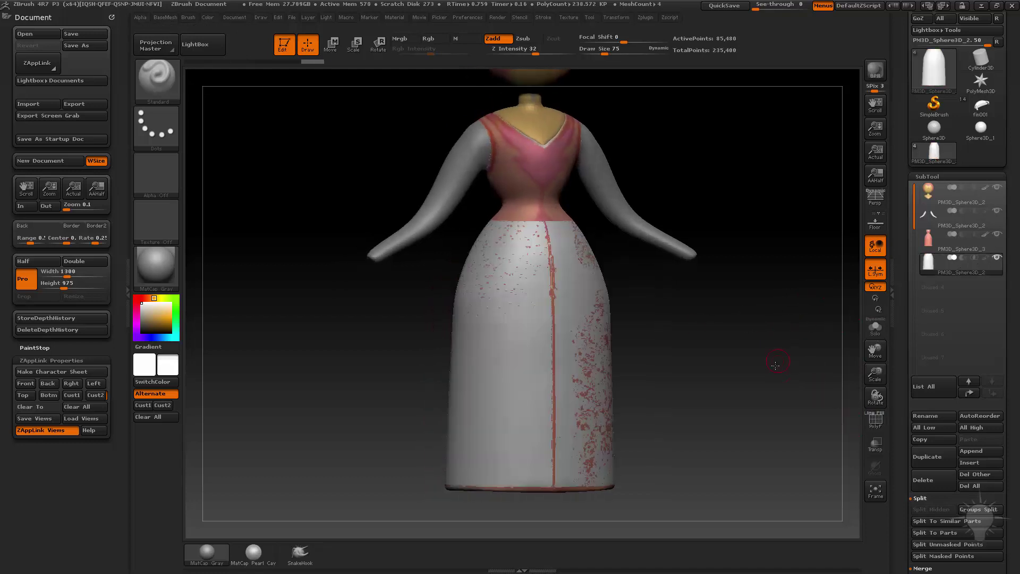
left_click_drag(774, 365, 772, 375)
left_click(875, 325)
mouse_move(744, 343)
left_mouse_down()
mouse_move(806, 350)
mouse_move(674, 346)
mouse_move(765, 358)
mouse_move(753, 346)
left_mouse_up()
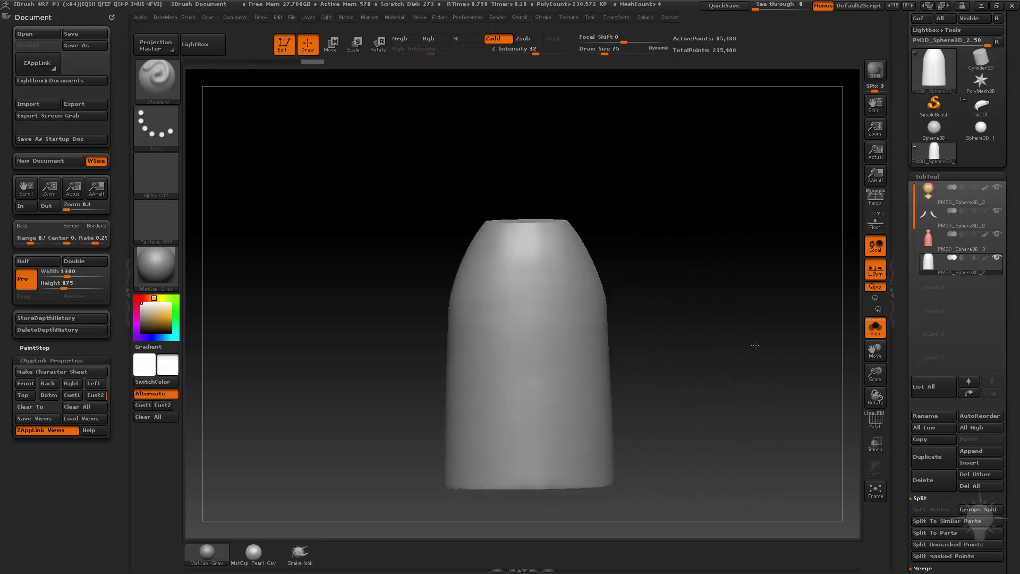
- Examine the clipped hem's wireframe from below and undo the clip
left_click_drag(876, 397, 754, 439)
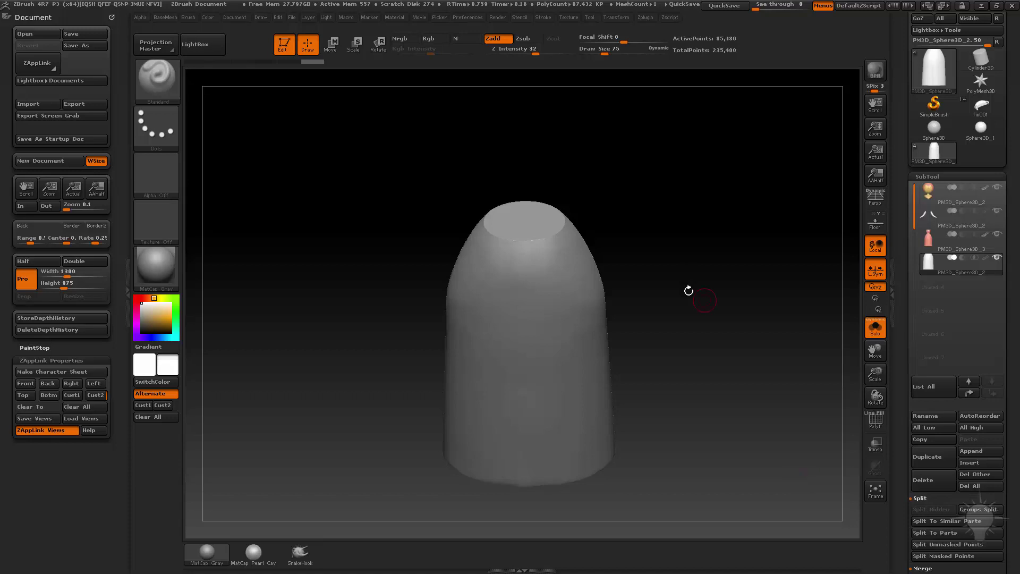
mouse_move(688, 290)
left_mouse_down()
mouse_move(724, 344)
mouse_move(722, 359)
mouse_move(787, 361)
mouse_move(765, 297)
mouse_move(580, 247)
left_mouse_up()
left_click(876, 422)
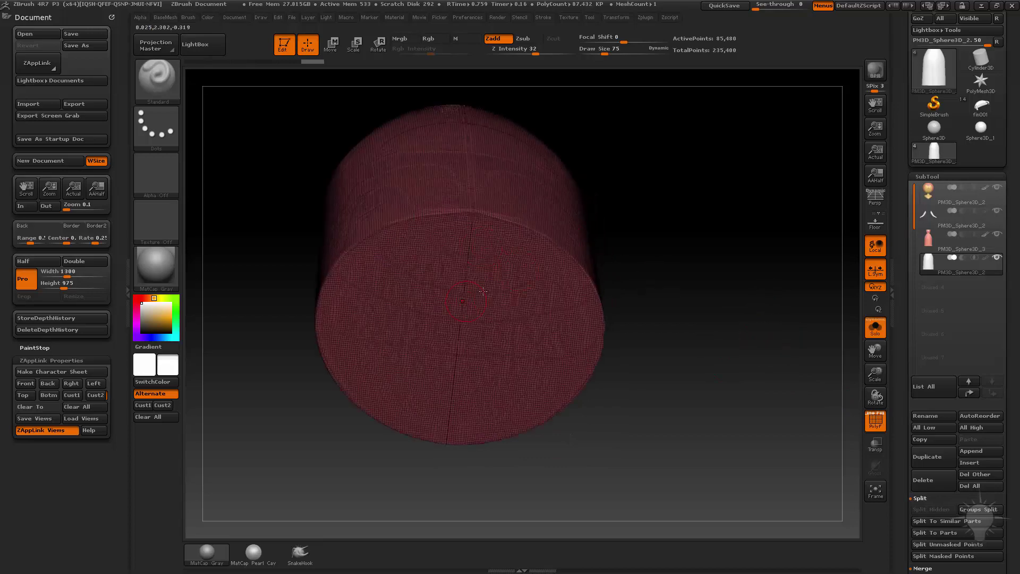
mouse_move(658, 266)
left_mouse_down()
mouse_move(699, 264)
mouse_move(722, 198)
left_mouse_up()
key("f")
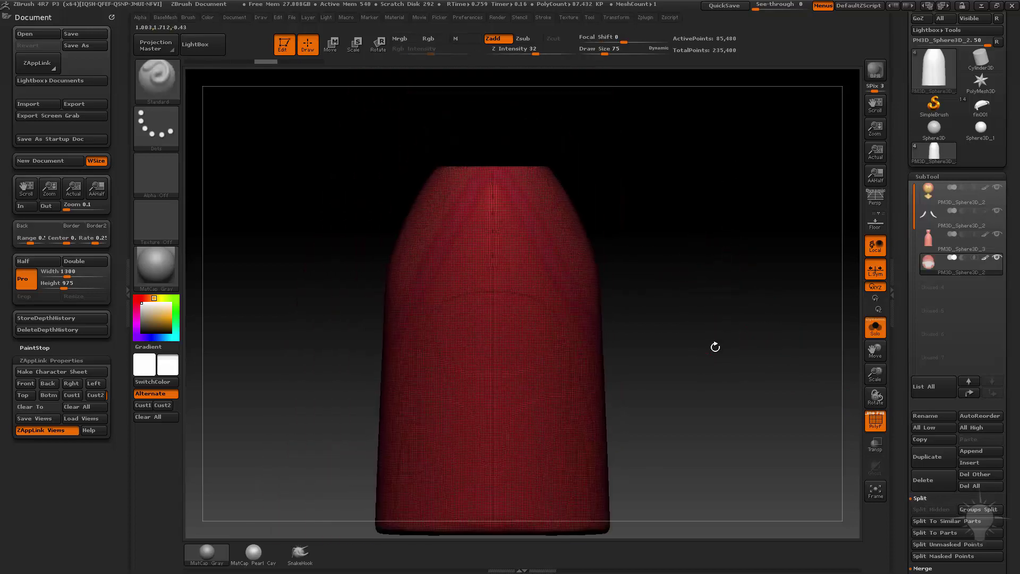
- Turn off the skirt's polypaint and check the wireframe and polygroups of its waist cap
left_click(876, 422)
left_click_drag(747, 381, 664, 297)
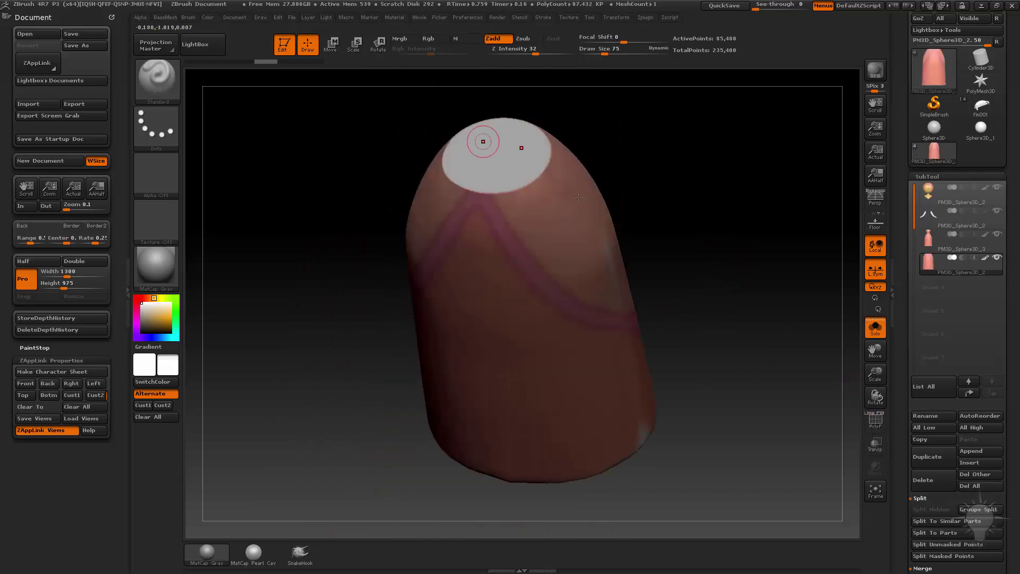
left_click(985, 258)
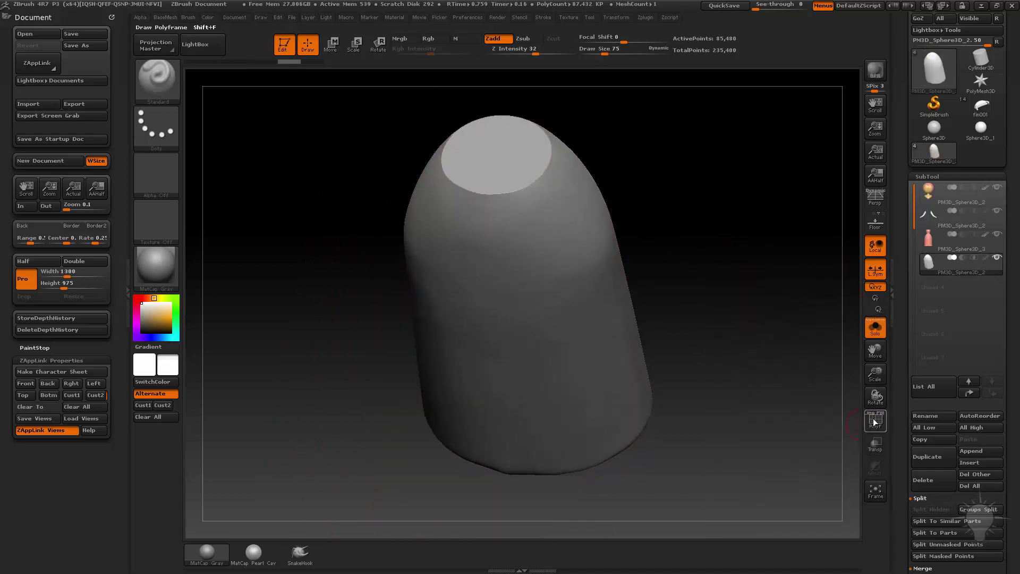
left_click(873, 422)
left_click_drag(701, 198, 699, 233, "alt")
left_click_drag(704, 281, 729, 168)
left_click_drag(742, 228, 672, 368, "shift")
left_click_drag(683, 249, 551, 197)
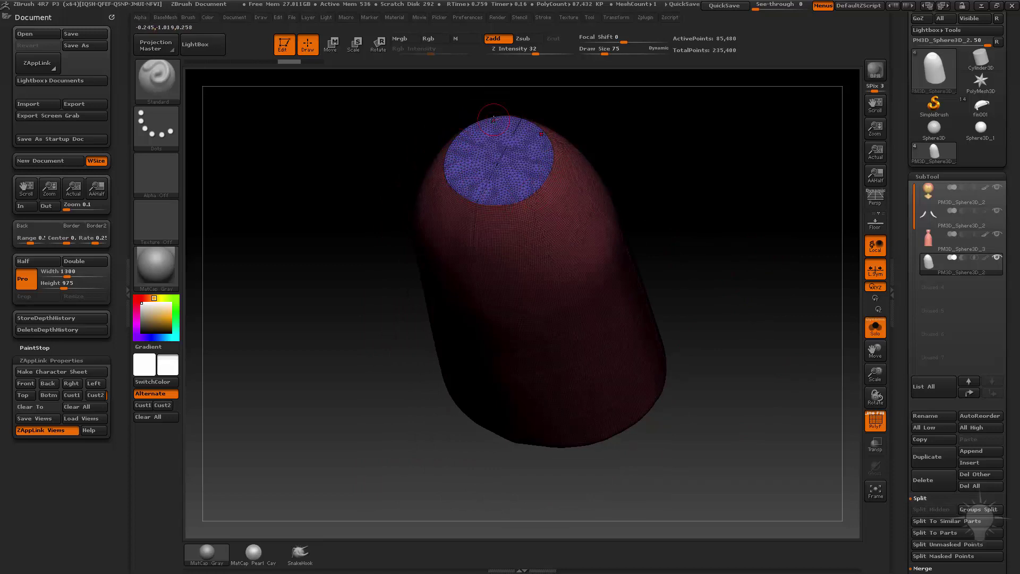
- Try clipping the skirt's hem straight with ClipCurve's PolyGroup option enabled, and undo the cut
mouse_move(658, 227)
left_mouse_down()
mouse_move(712, 212)
mouse_move(709, 186)
mouse_move(661, 215)
mouse_move(697, 243)
mouse_move(697, 261)
left_mouse_up()
key("ctrl+shift")
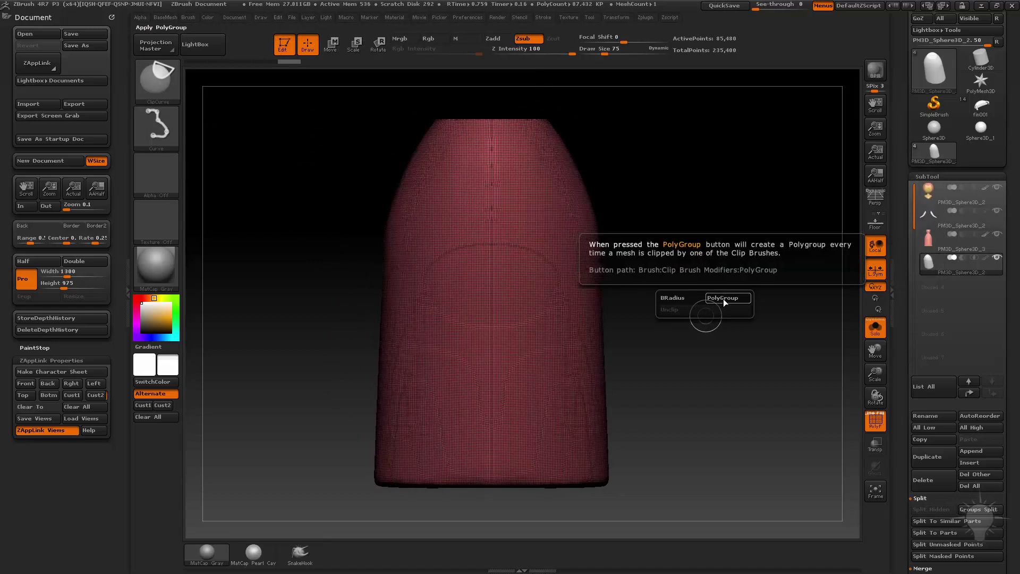
left_click(723, 299)
left_click_drag(678, 401, 684, 339, "alt")
mouse_move(760, 443)
left_mouse_down("ctrl+shift")
mouse_move(272, 428)
mouse_move(273, 410)
left_mouse_up("ctrl+shift")
mouse_move(724, 387)
left_mouse_down()
mouse_move(710, 277)
mouse_move(749, 273)
left_mouse_up()
key("ctrl+z")
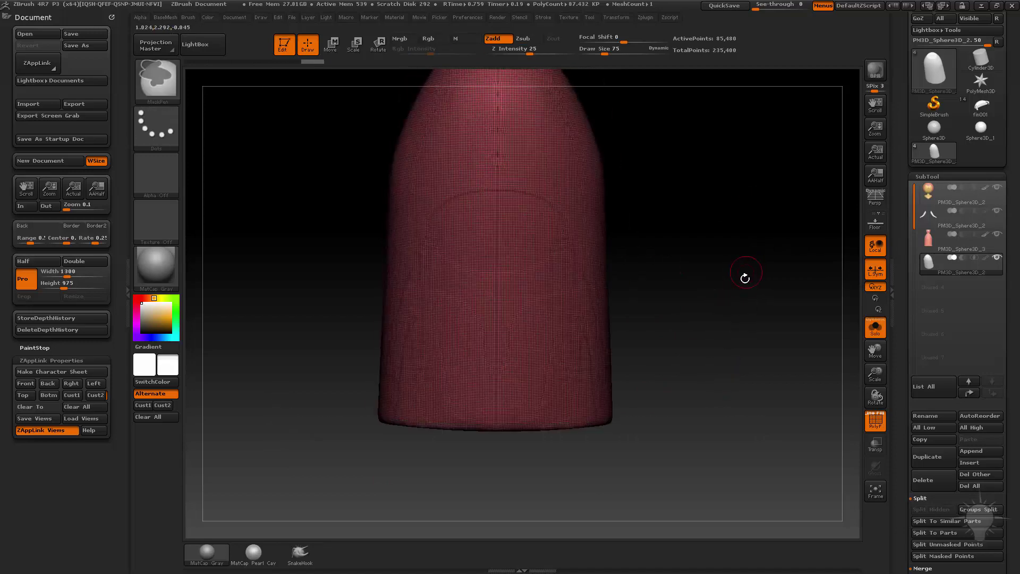
- Trim the skirt's bottom hem flat with a straight horizontal TrimCurve cut and check the cap from below
left_click(170, 86)
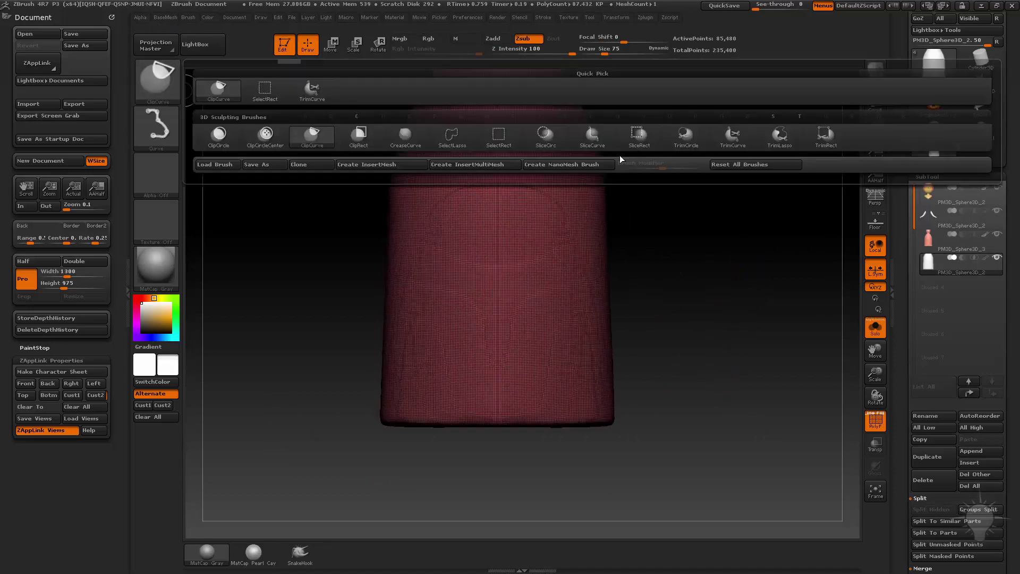
left_click(733, 144)
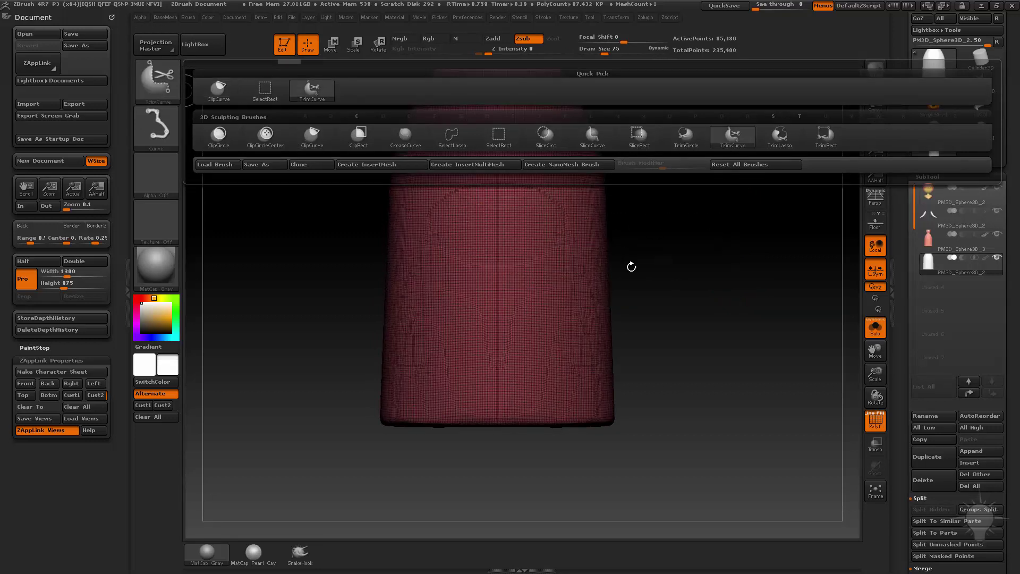
mouse_move(732, 422)
left_mouse_down("ctrl+shift")
mouse_move(255, 422)
mouse_move(258, 409)
mouse_move(312, 428)
mouse_move(358, 424)
left_mouse_up("ctrl+shift")
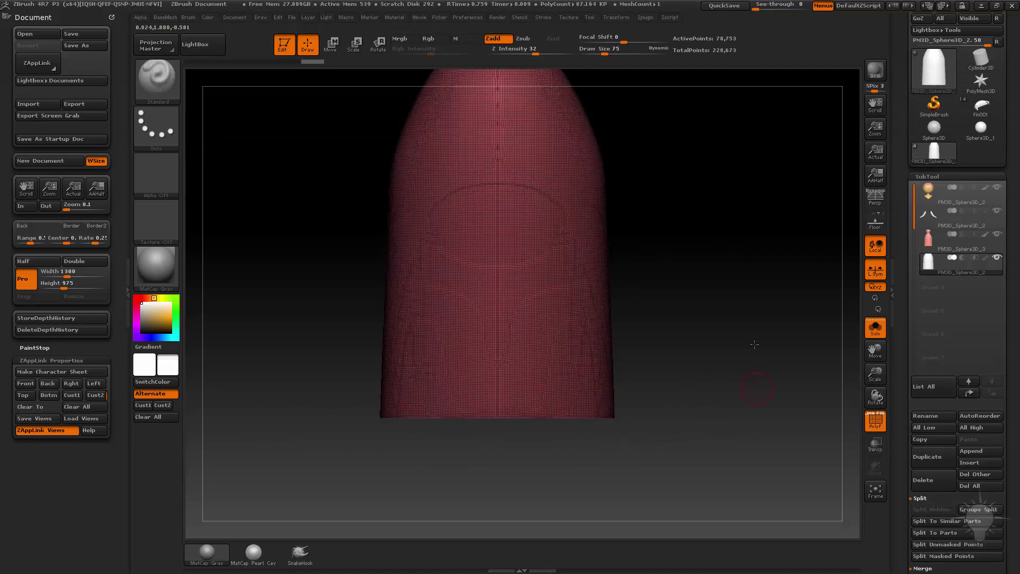
left_click_drag(754, 344, 745, 323)
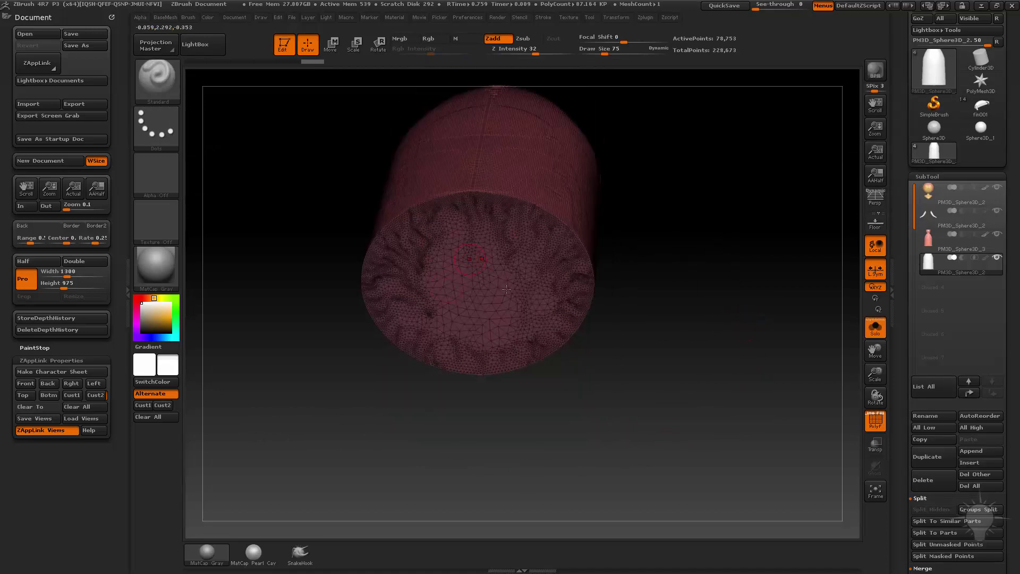
- Apply Mirror And Weld to the trimmed skirt and hide its wireframe
key("2")
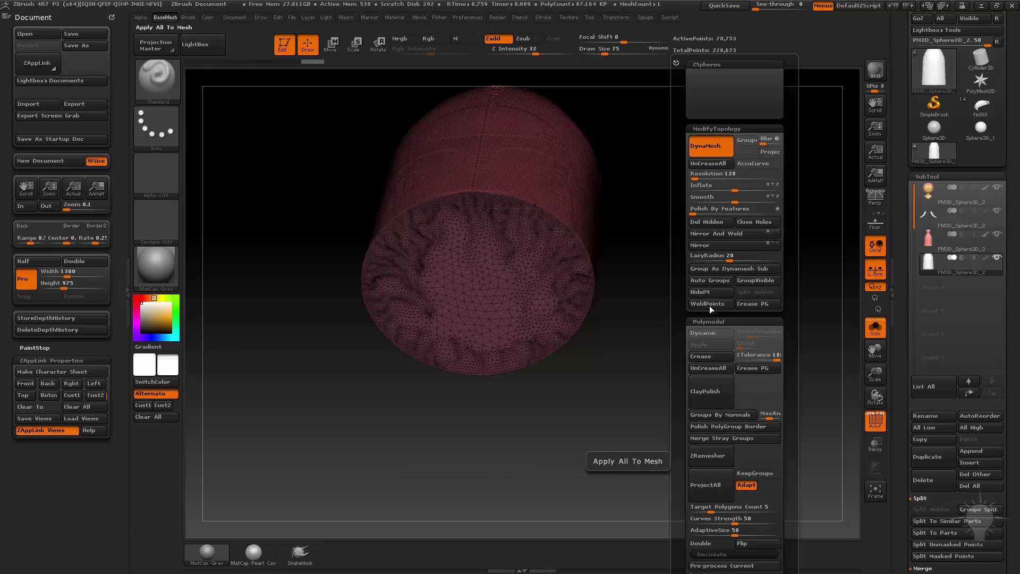
left_click(722, 234)
left_click_drag(907, 317, 905, 87)
left_click_drag(690, 264, 798, 361, "shift")
left_click(875, 420)
key("f")
- Smooth the skirt with repeated passes of the Polish By Features deformation
left_click_drag(906, 385, 909, 253)
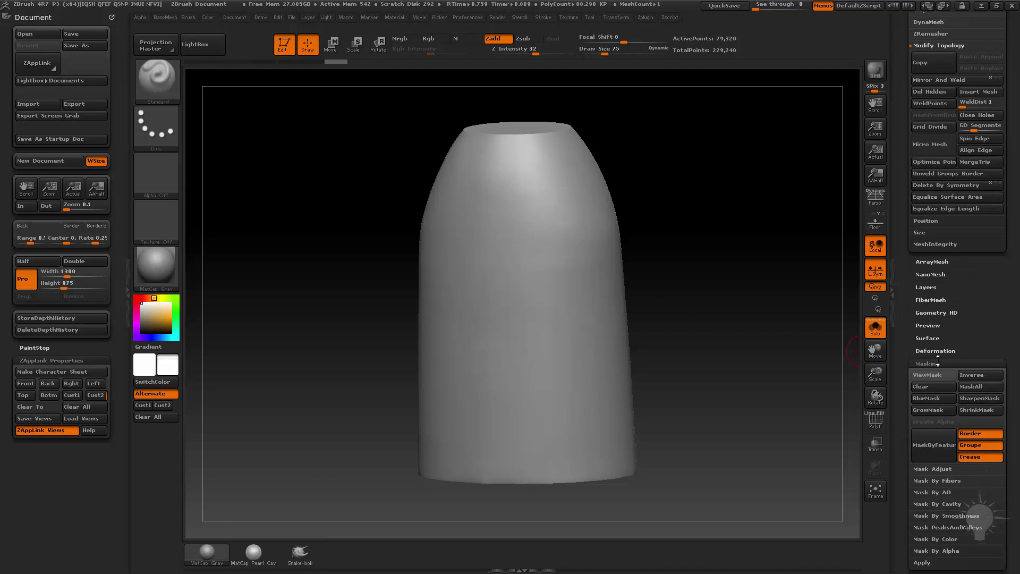
left_click(935, 352)
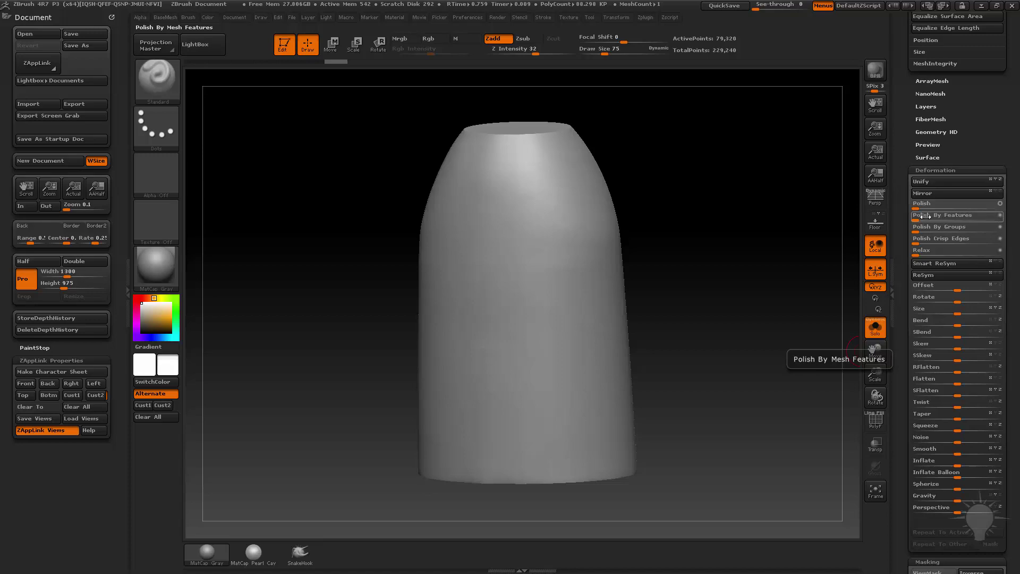
left_click_drag(926, 217, 972, 219)
left_click(874, 418)
left_click_drag(756, 282, 612, 204)
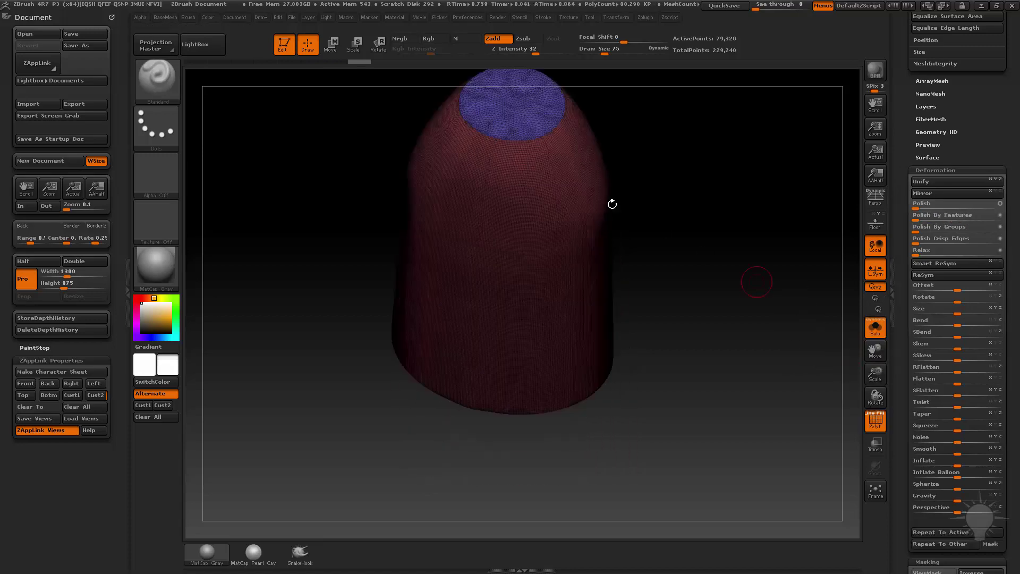
left_click_drag(588, 164, 771, 297)
left_click(875, 423)
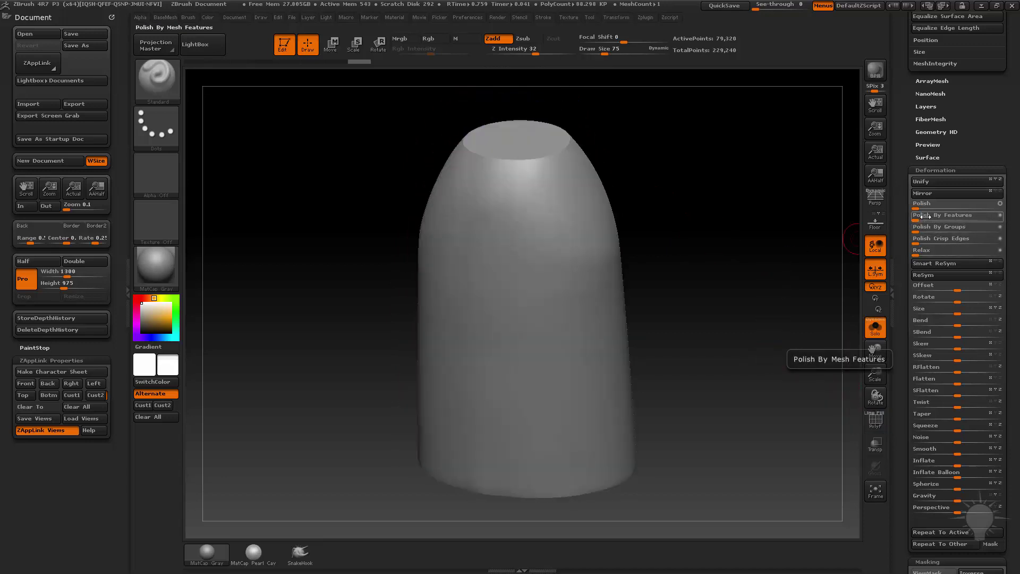
left_click_drag(925, 216, 950, 218)
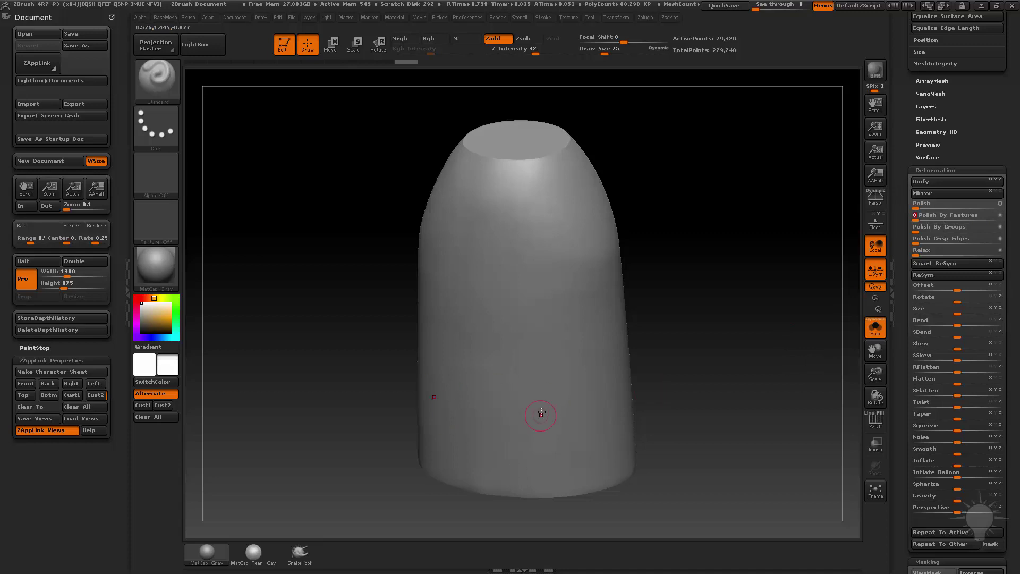
- Build up test bumps on the skirt's upper sides with the Clay brush at Draw Size 220
mouse_move(747, 226)
left_mouse_down()
mouse_move(559, 255)
mouse_move(565, 268)
mouse_move(569, 235)
mouse_move(573, 254)
left_mouse_up()
key("b")
key("c")
key("l")
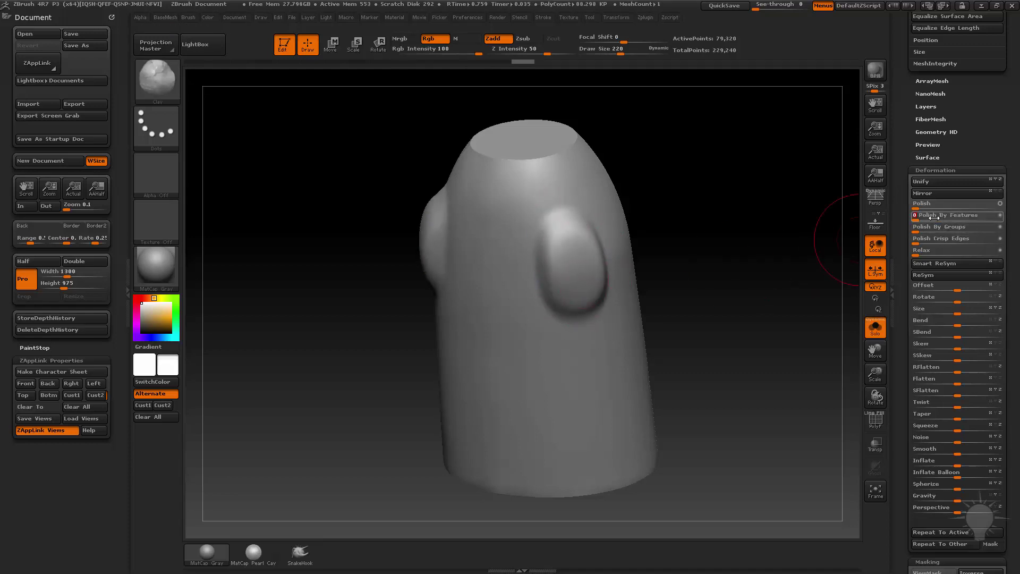
- Switch Polish By Features to its open-circle mode and apply it repeatedly to soften the test bumps
left_click(1000, 216)
left_click(925, 216)
left_click(923, 215)
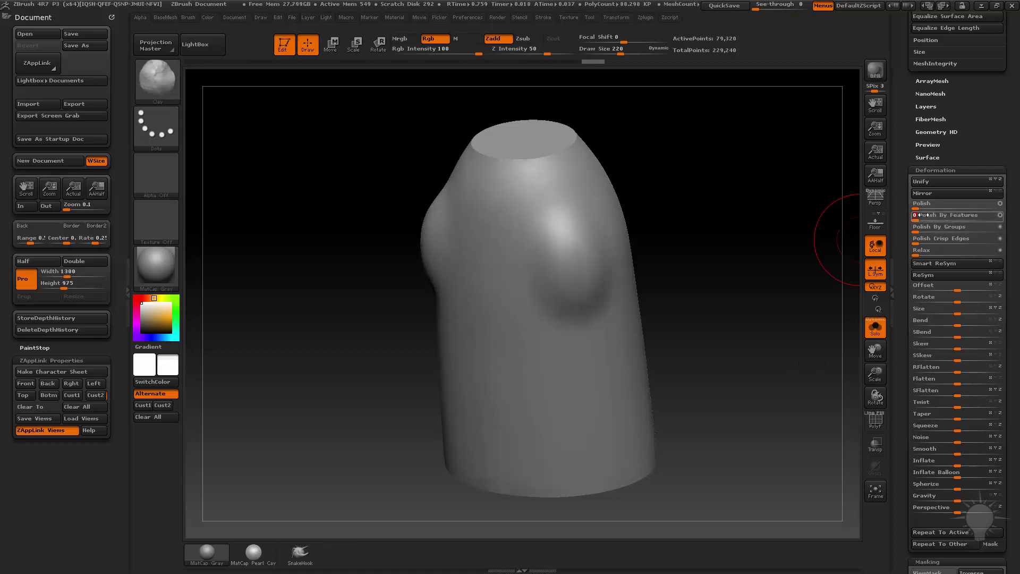
left_click(923, 214)
left_click(945, 217)
left_click(967, 218)
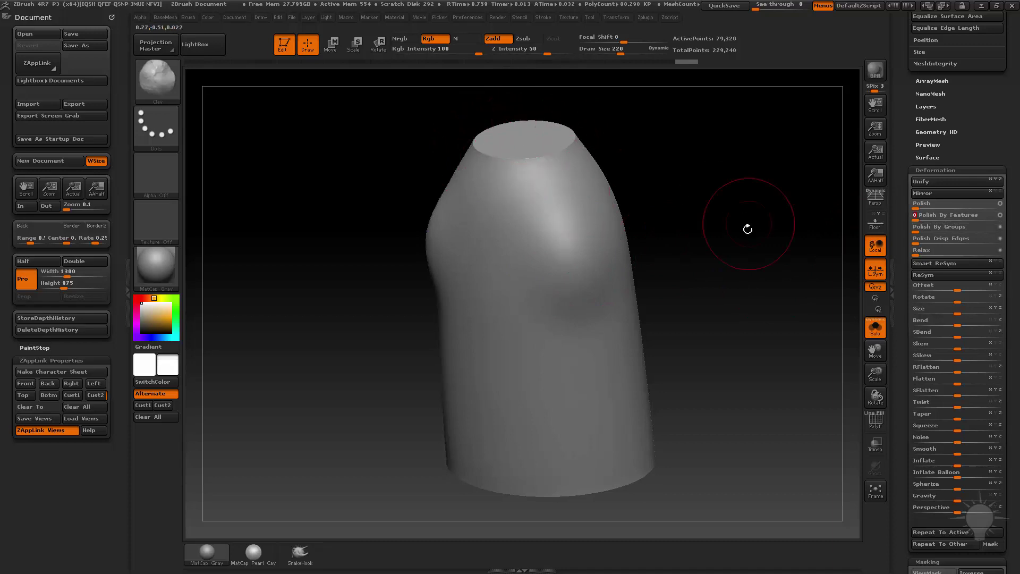
- Step through the undo history to the smooth version of the skirt without the test bumps
key("ctrl+z")
key("ctrl+z")
key("ctrl+z")
key("ctrl+z")
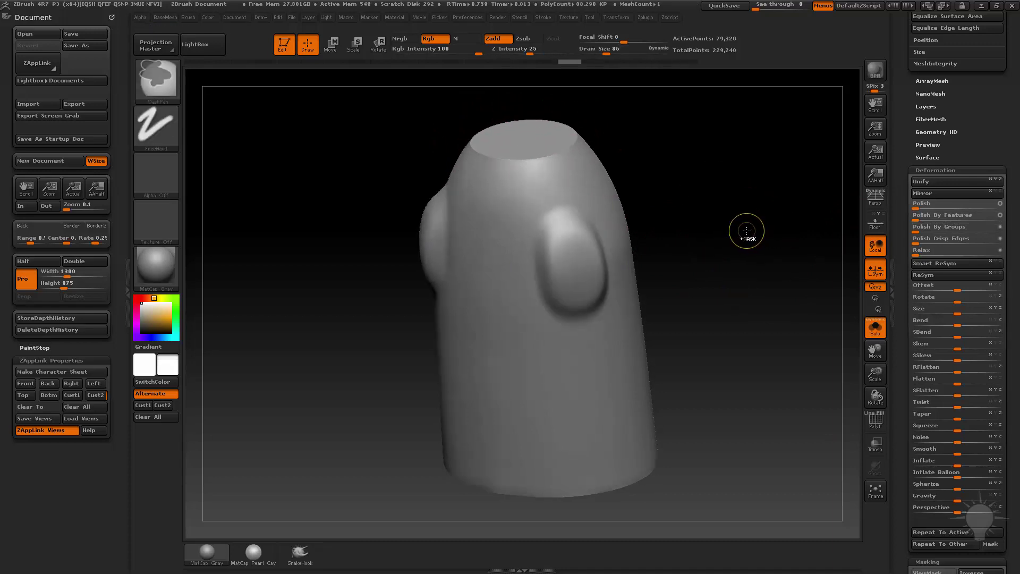
key("ctrl+shift+z")
key("ctrl+shift+z")
key("ctrl+shift+z")
key("ctrl+shift+z")
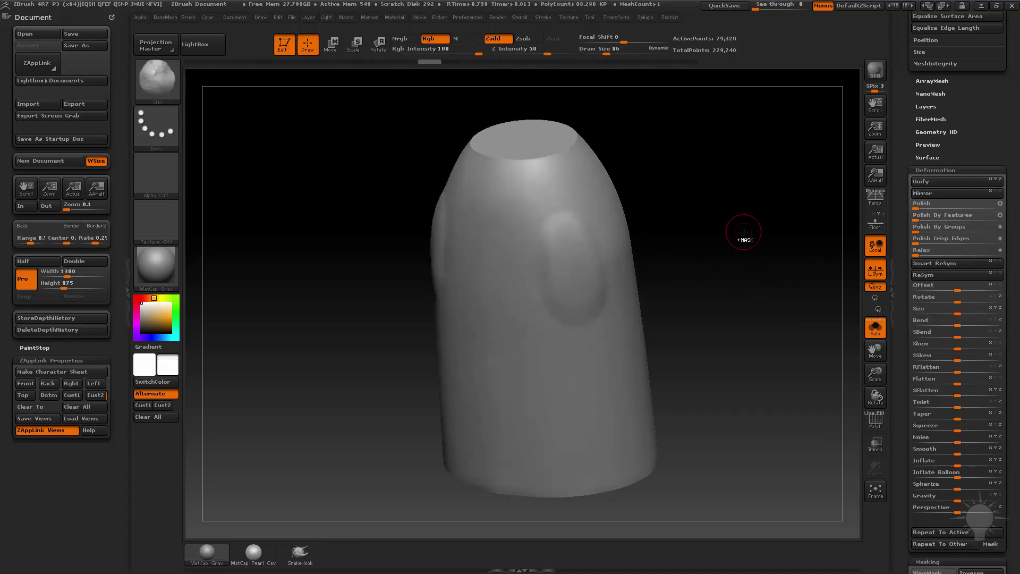
key("ctrl+shift+z")
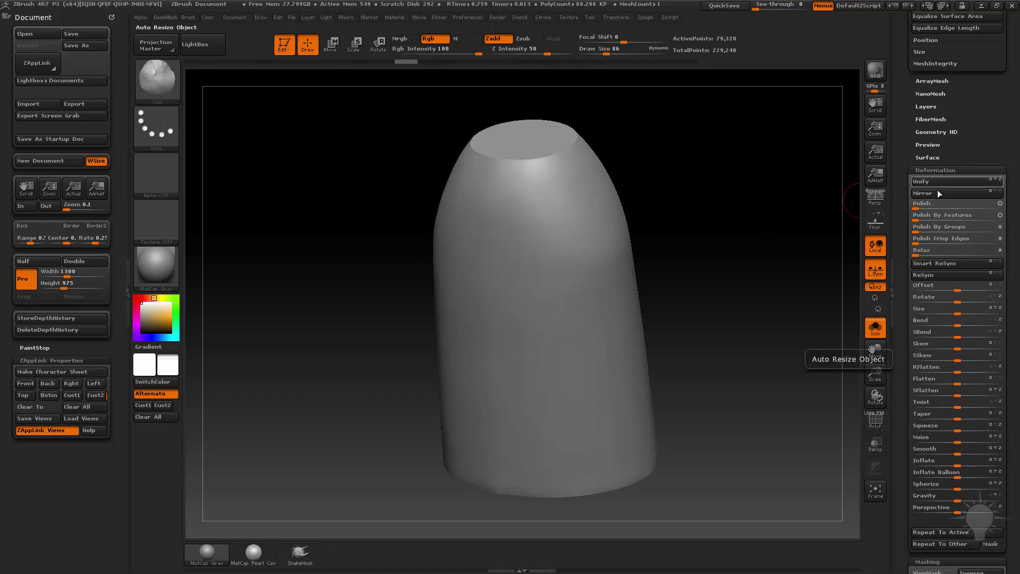
- Polish the skirt's surface with repeated Polish By Features passes, finishing with a stronger one
left_click(922, 217)
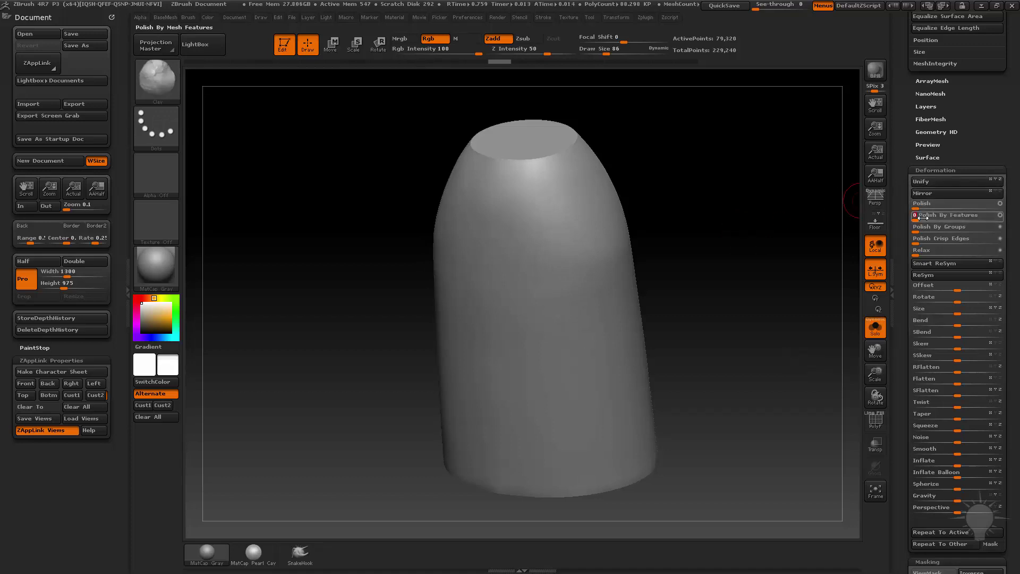
left_click(922, 217)
left_click(922, 217)
left_click(922, 217)
left_click_drag(922, 219, 972, 221)
left_click_drag(778, 212, 769, 270)
- Turn off Solo mode and hide the original dress subtool to inspect the skirt with the body and arms
left_click(876, 328)
left_click_drag(898, 257, 914, 319)
left_click(945, 271)
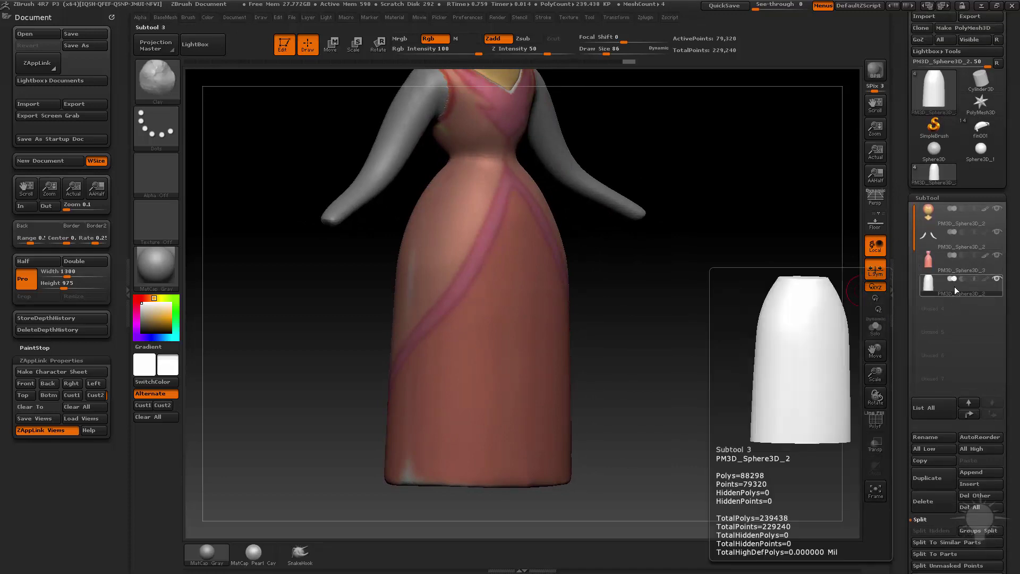
left_click(995, 260)
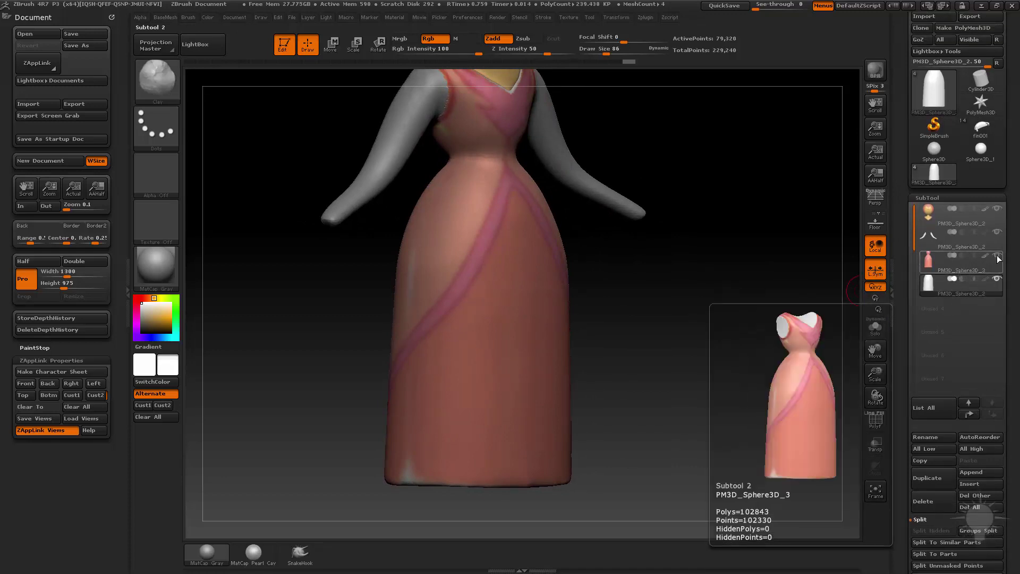
left_click_drag(685, 255, 794, 251)
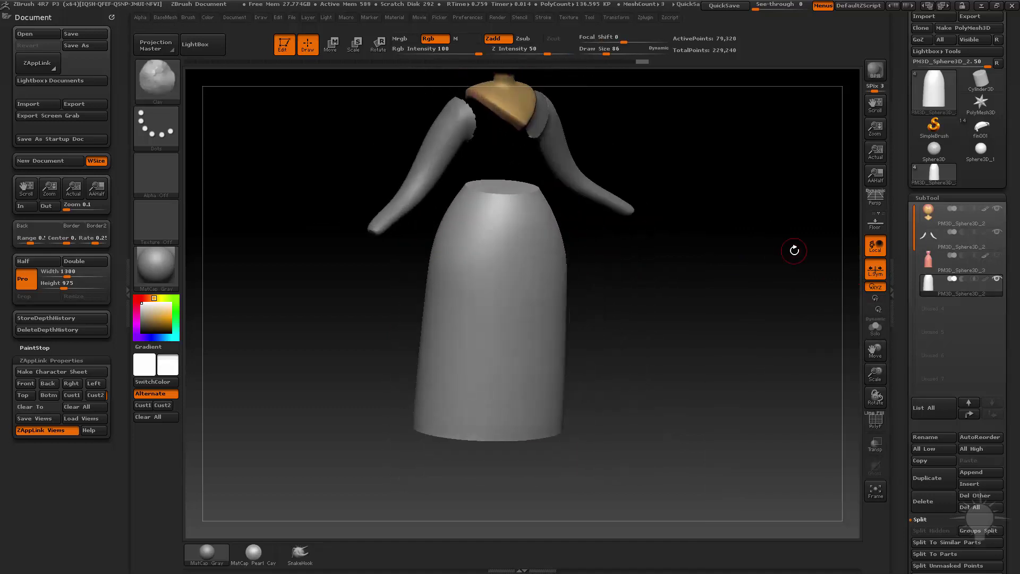
left_click_drag(770, 258, 849, 295)
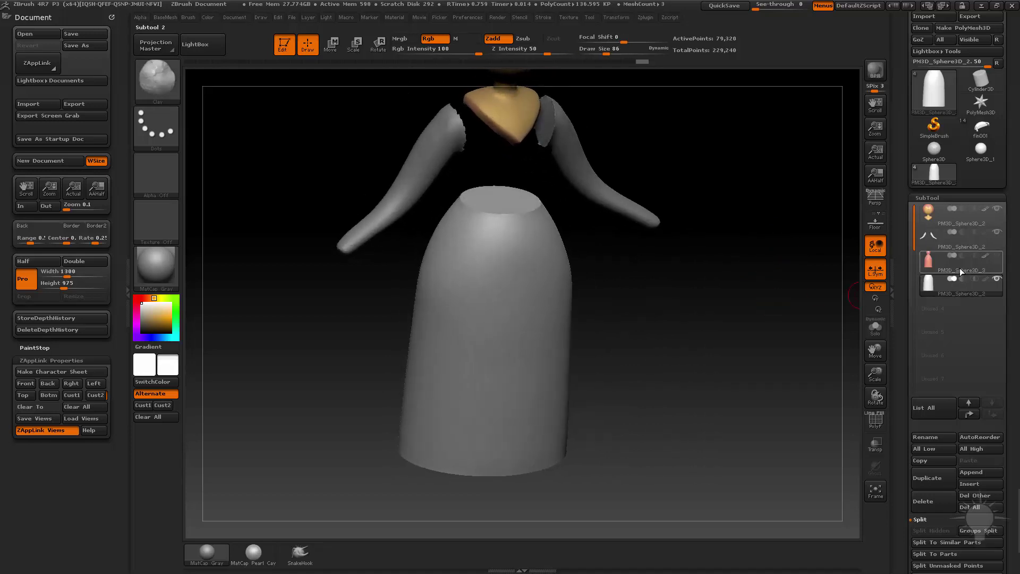
- Make the painted dress the active subtool and examine its pink trim lines around the waist and skirt
left_click(961, 271)
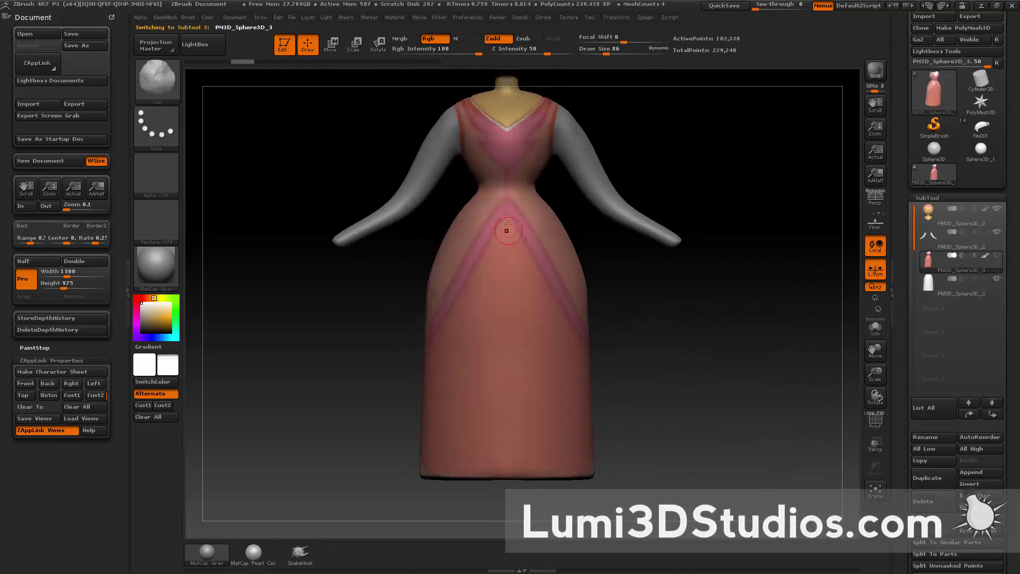
left_click_drag(659, 287, 579, 275)
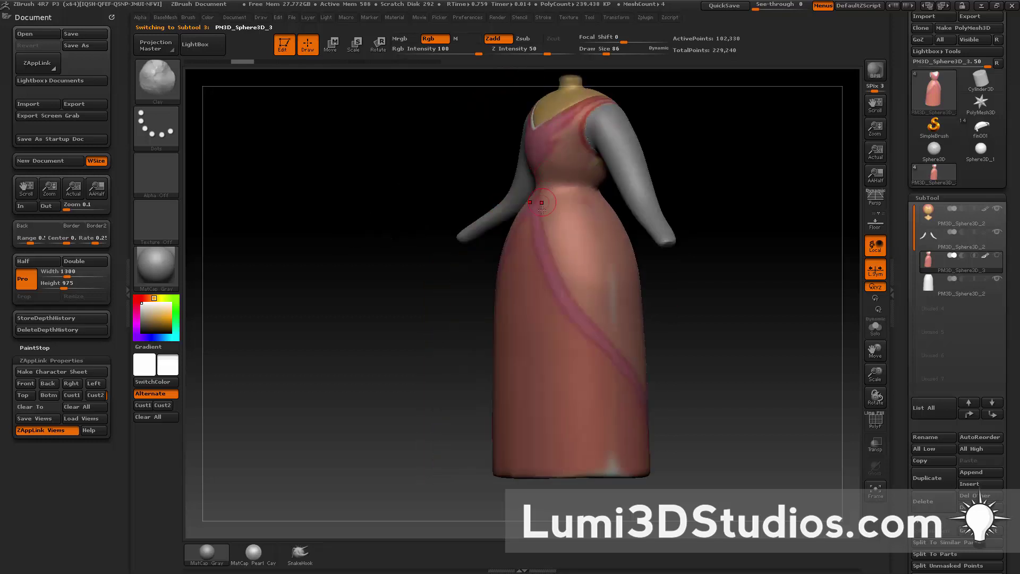
left_click_drag(641, 381, 601, 332)
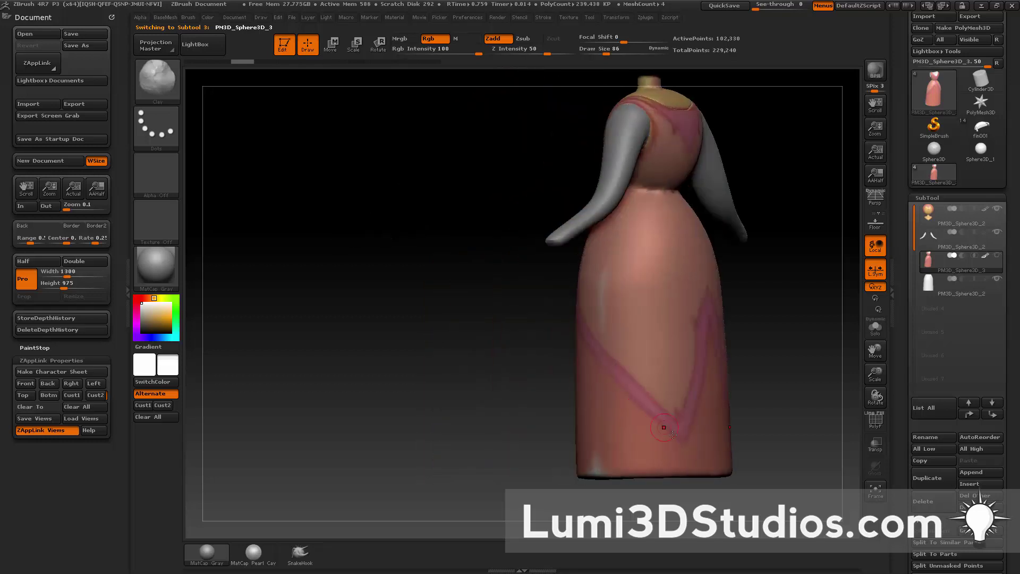